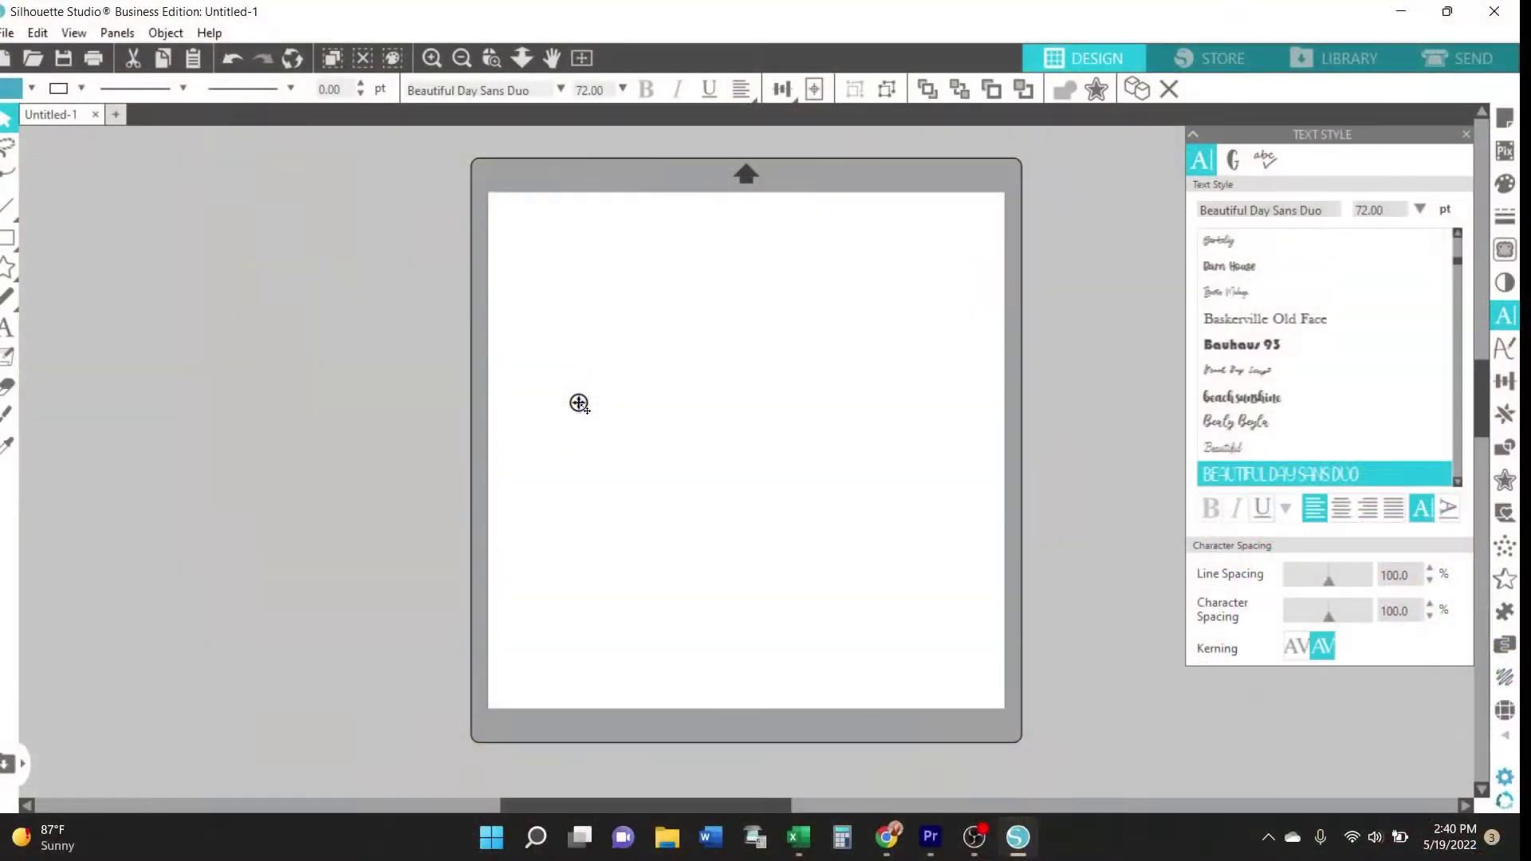
- Type MOM in Beautiful Day Sans Duo, scale it to about 10.4 in wide, and move it up
text(MOM)
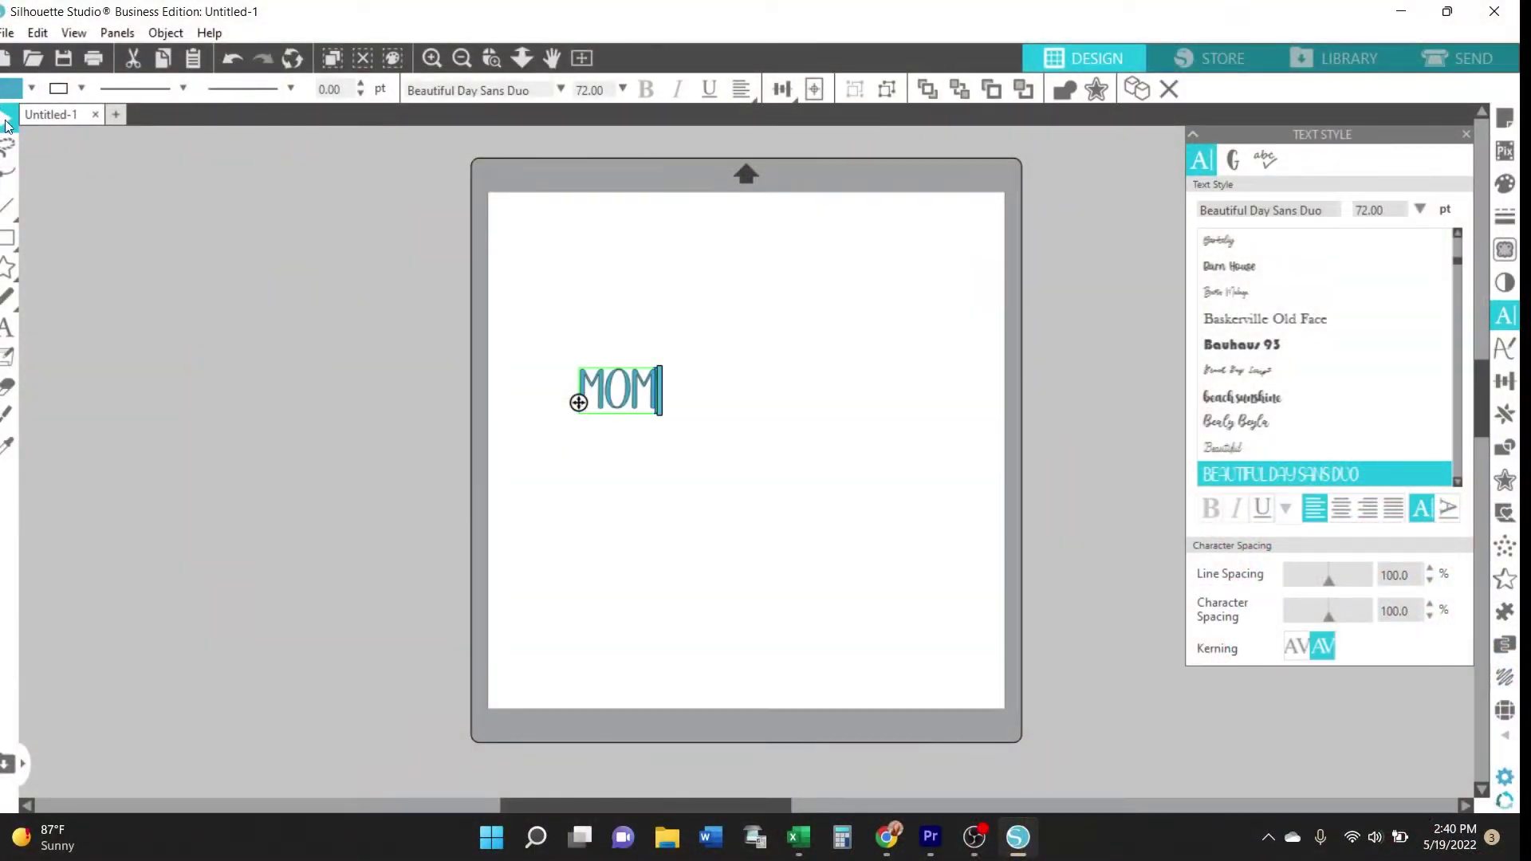
click(615, 440)
click(657, 403)
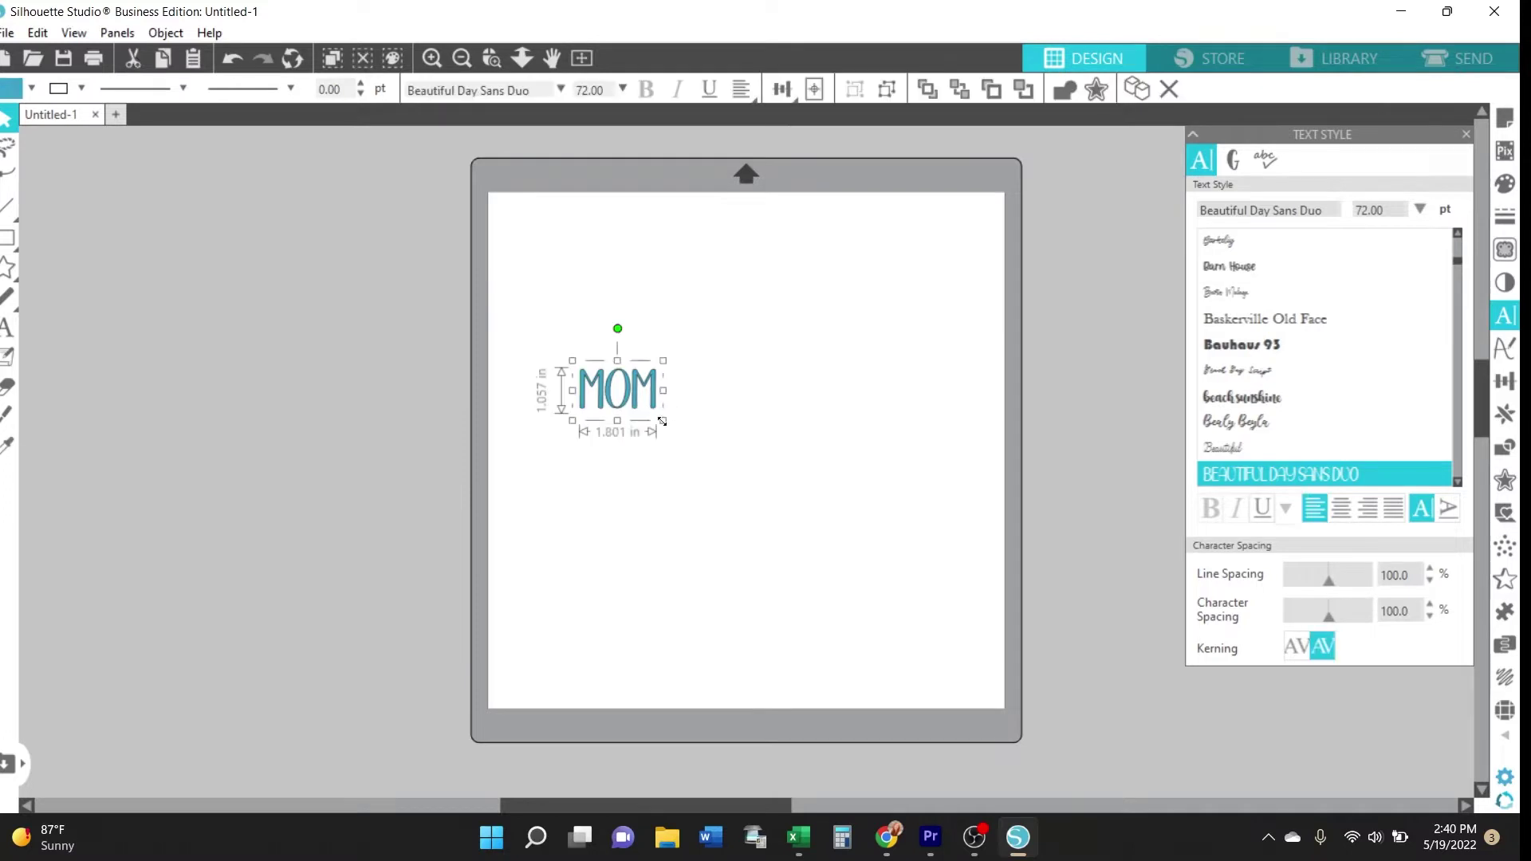
drag(663, 421, 969, 600)
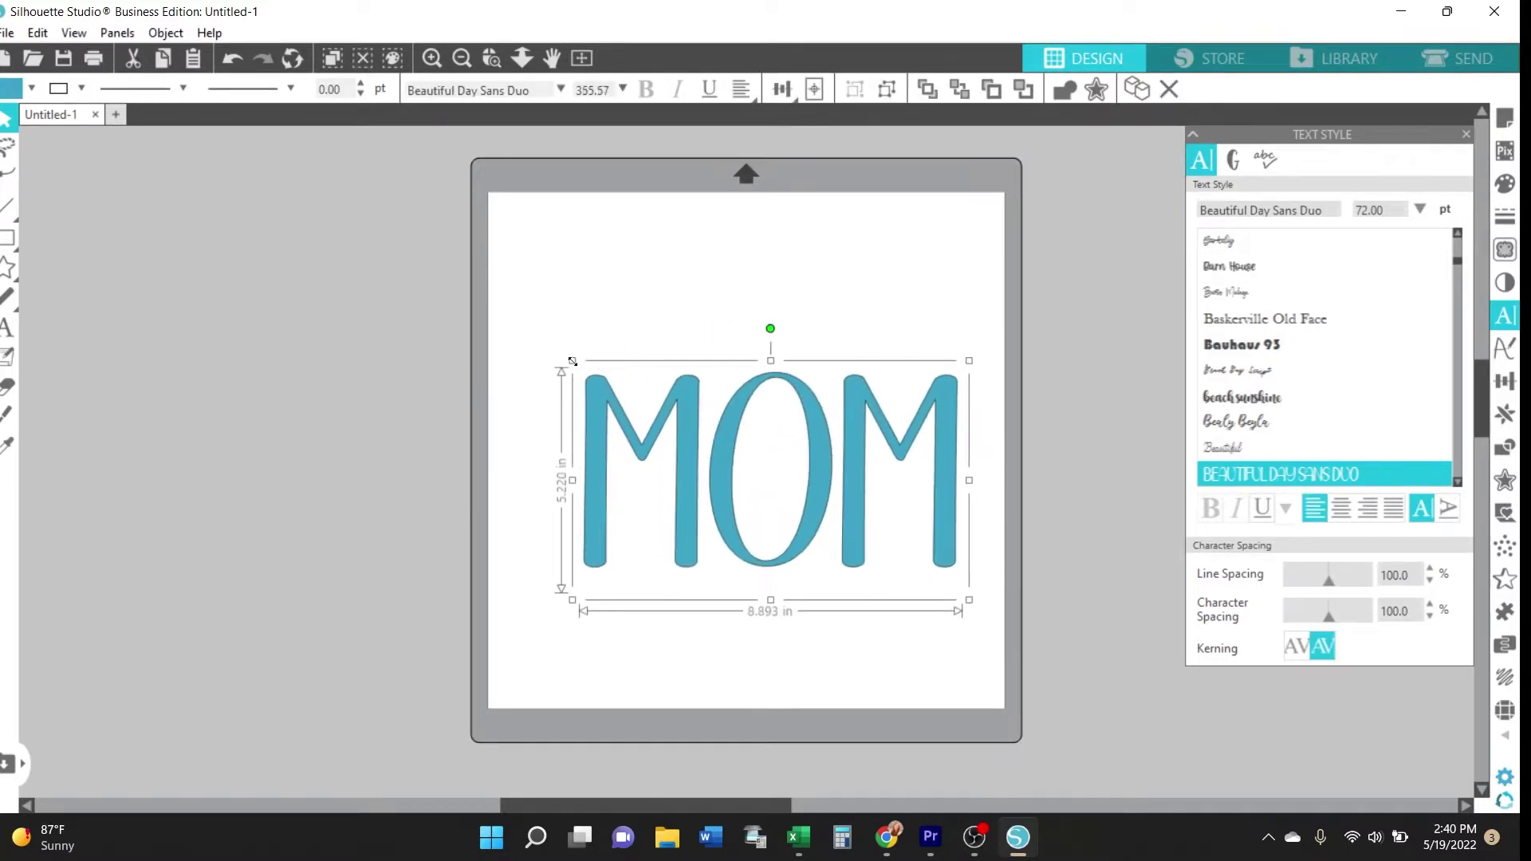
drag(571, 361, 507, 322)
drag(841, 464, 845, 378)
click(842, 633)
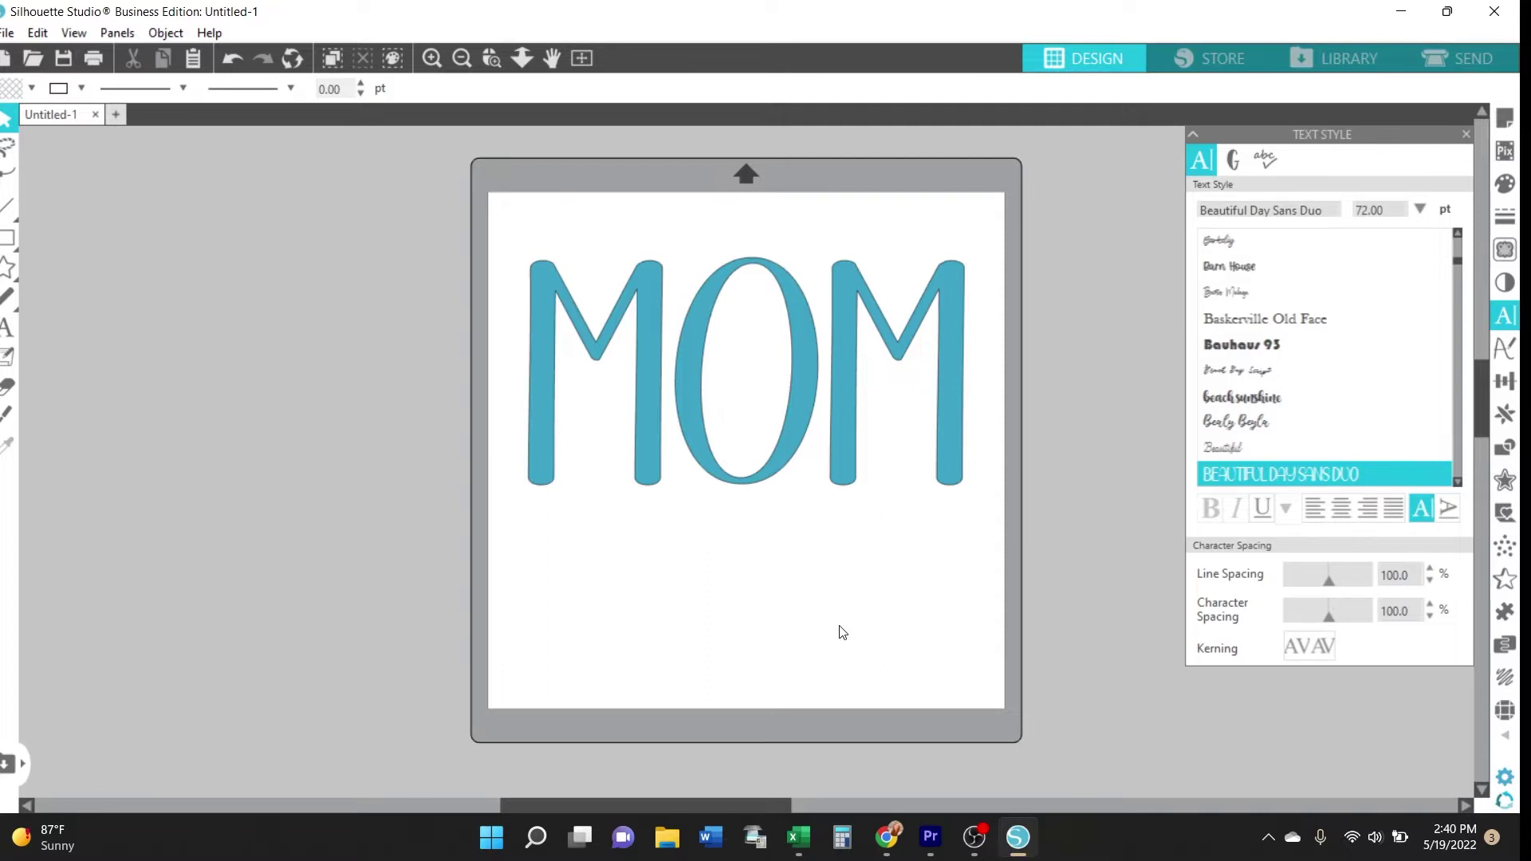
- Choose Charismatic Font as the text font
click(1335, 205)
text(charismatic Font)
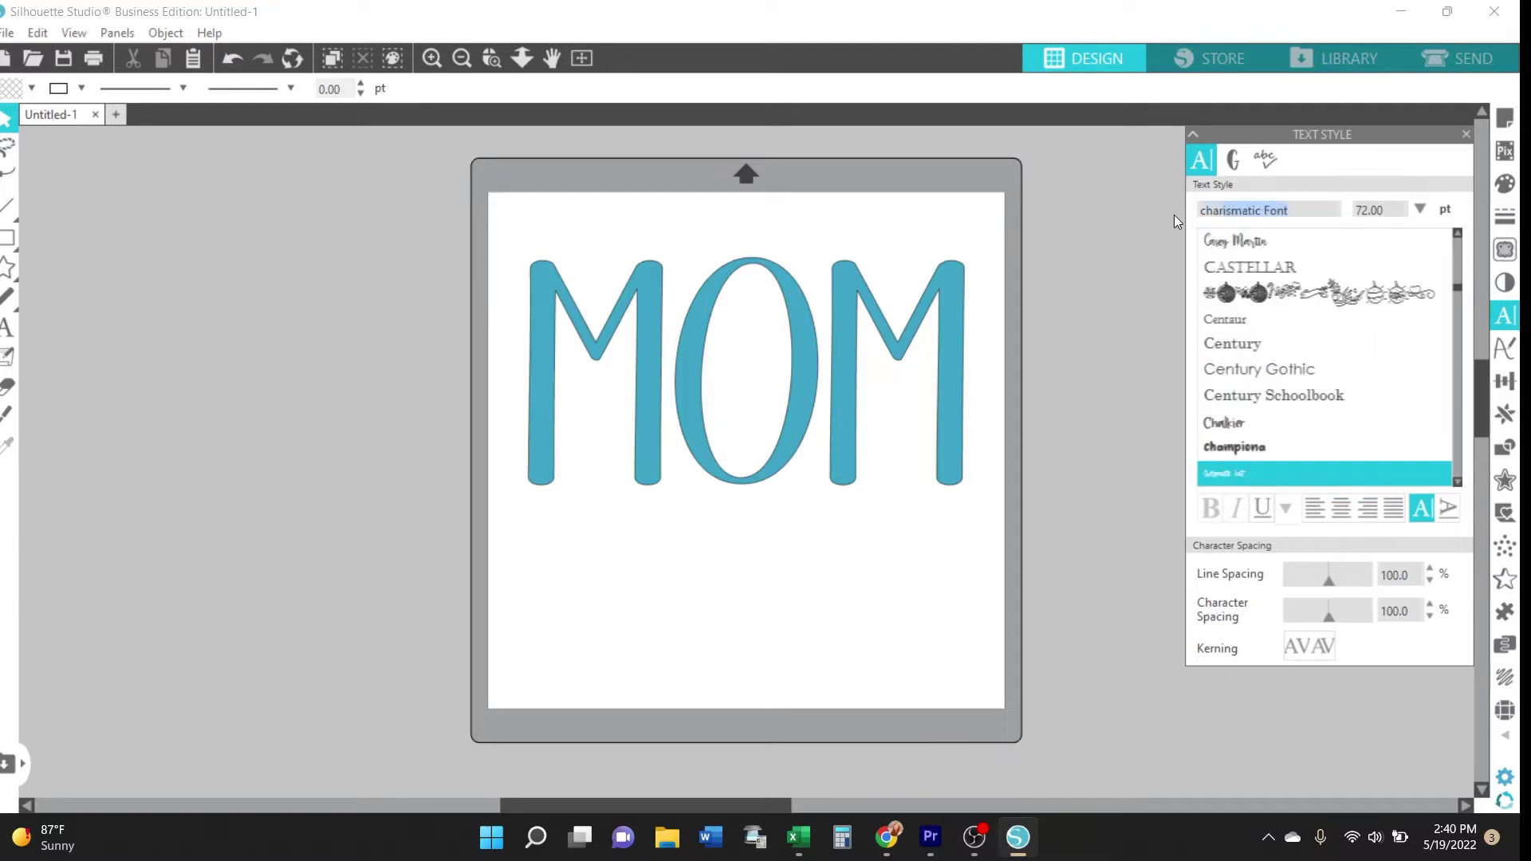
click(1255, 472)
- Type the line of three first names below MOM and select it
click(8, 327)
click(620, 606)
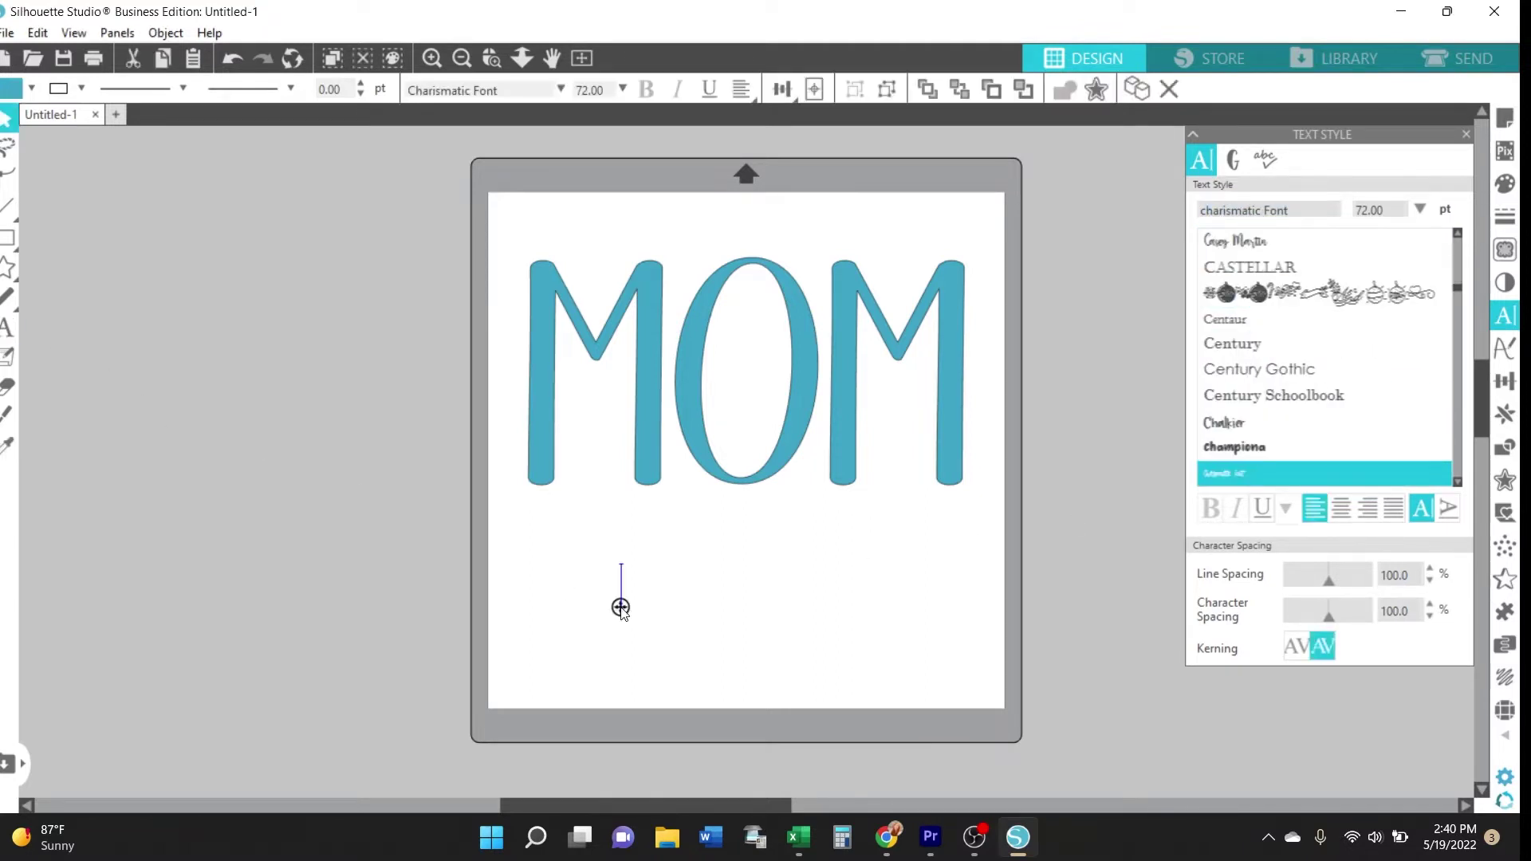
text(ames meli)
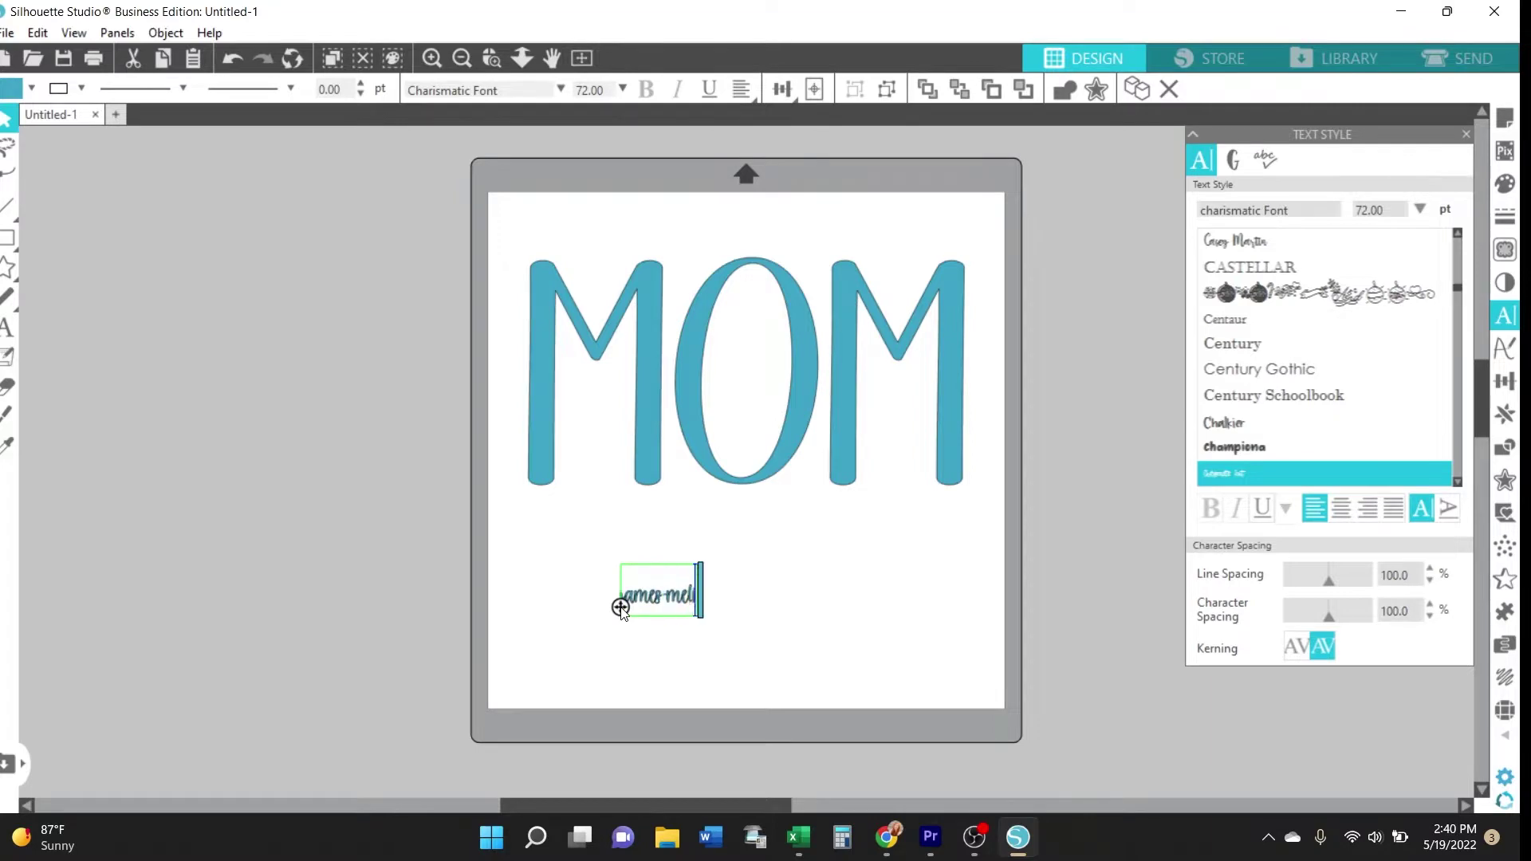
text(ssa matthew)
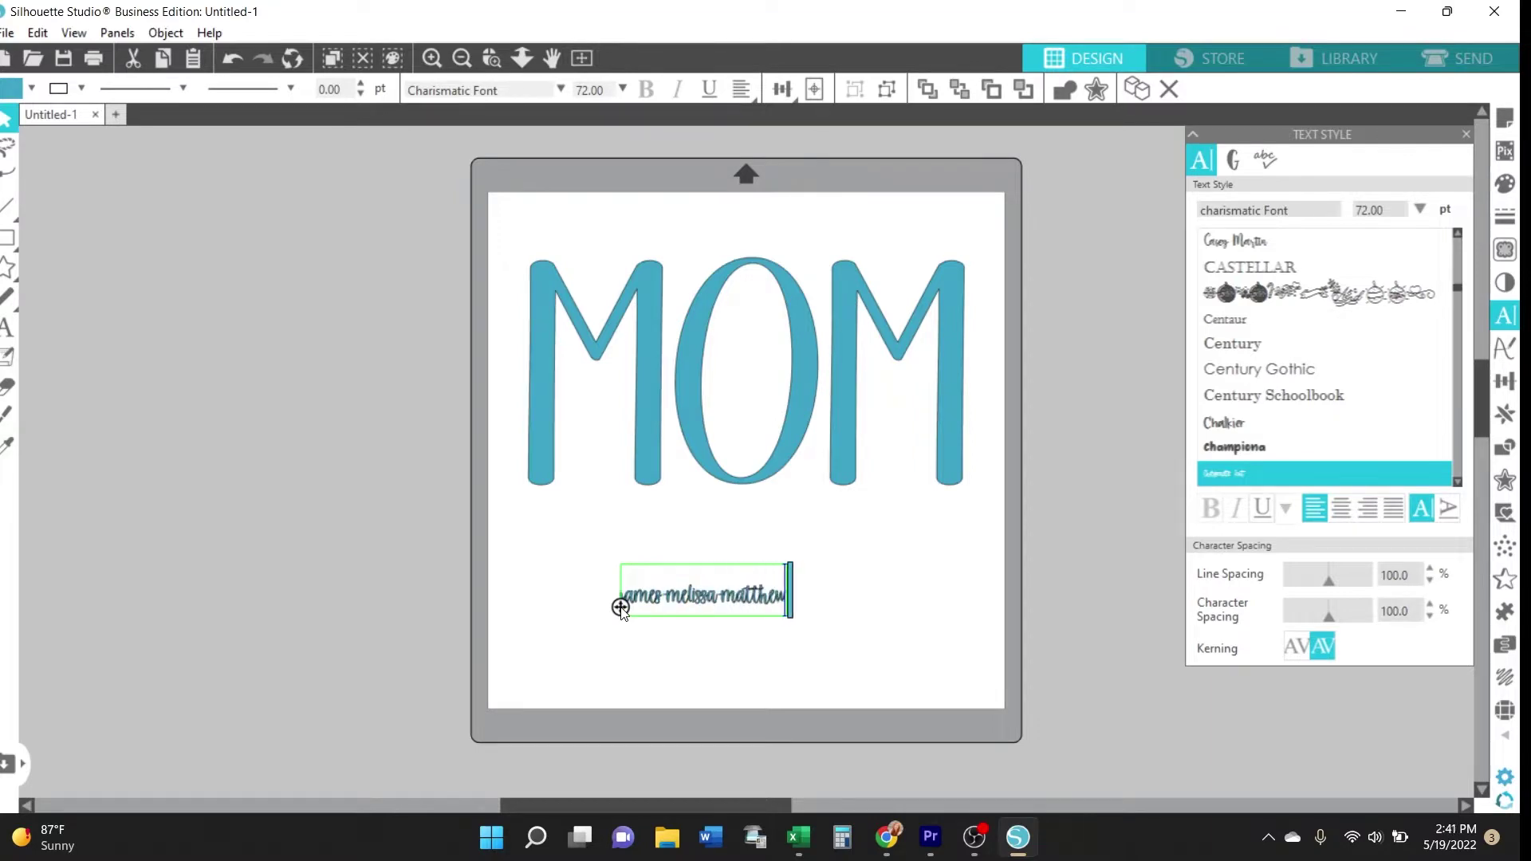
click(467, 533)
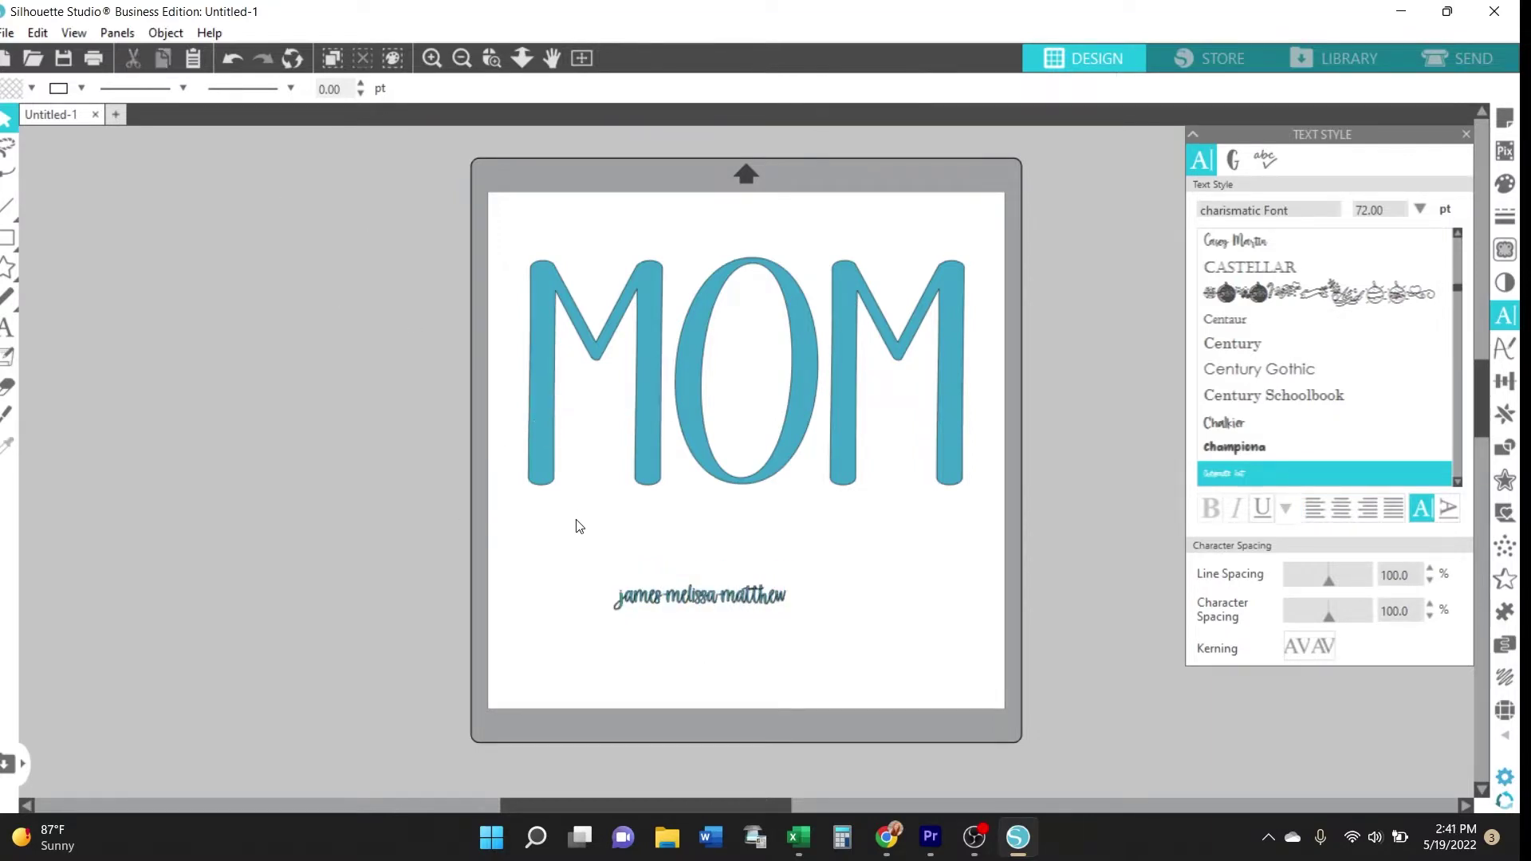
drag(548, 575, 1038, 699)
- Enlarge the names to about 12.6 in wide and fill them black
drag(608, 562, 476, 520)
click(30, 87)
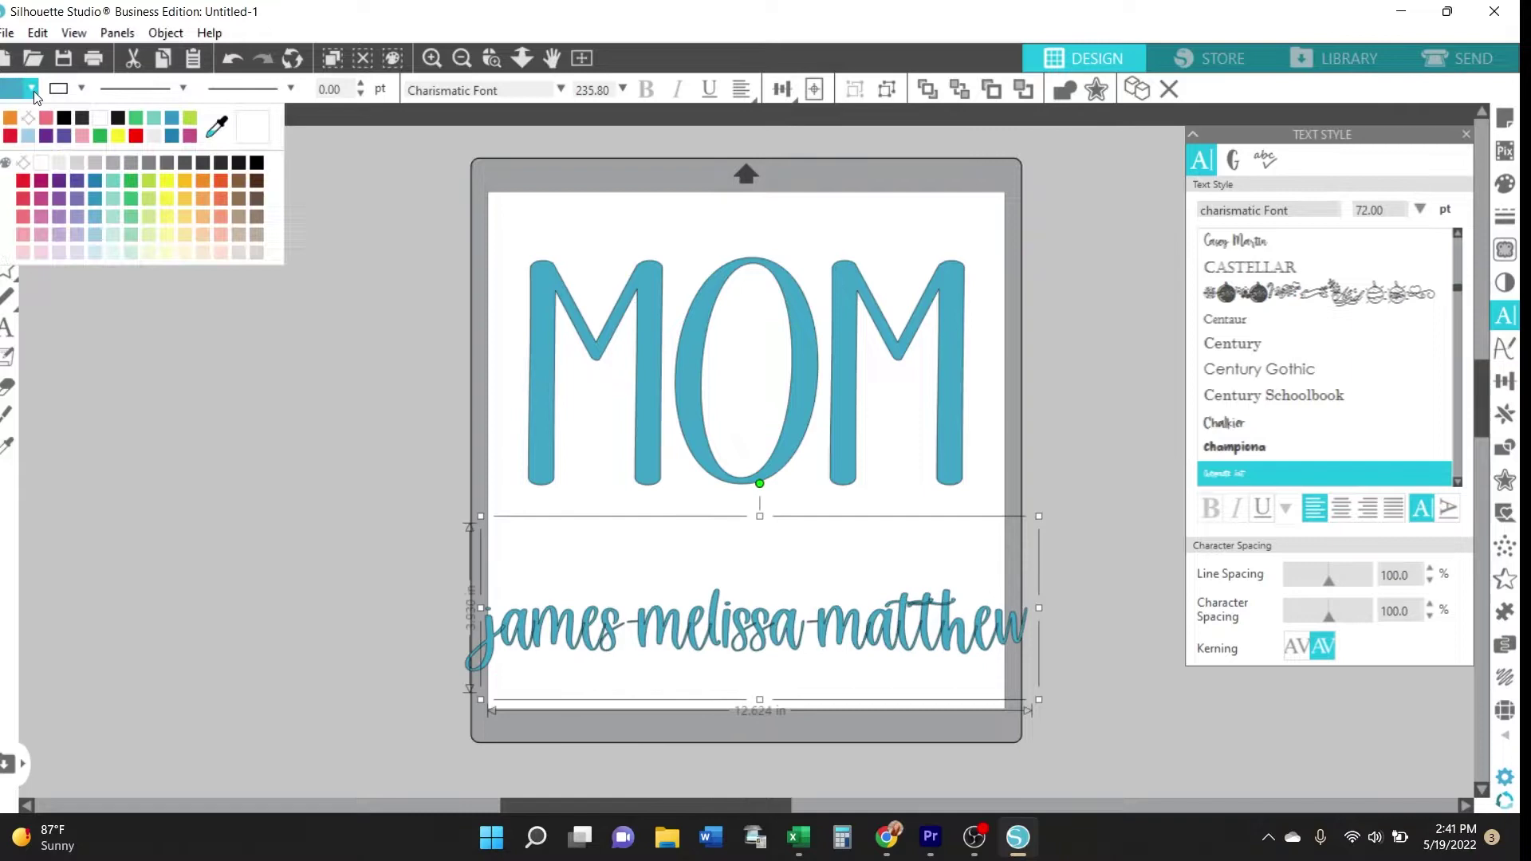
click(65, 128)
- Move the names over MOM's middle, narrow them to about 11.15 in, and close Text Style
drag(683, 610, 690, 363)
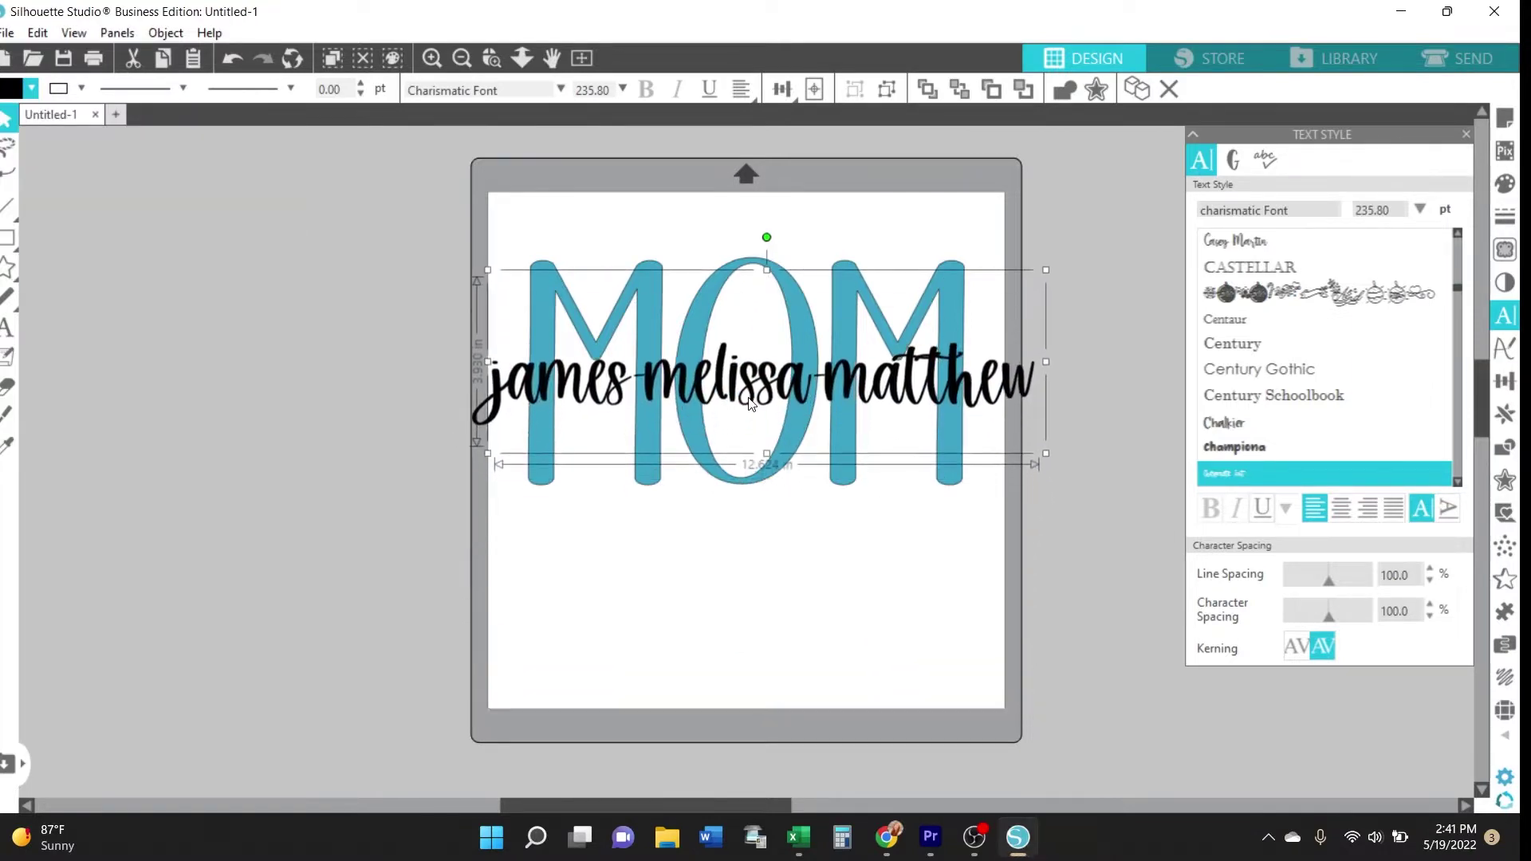
drag(1045, 455, 1009, 441)
drag(490, 441, 515, 432)
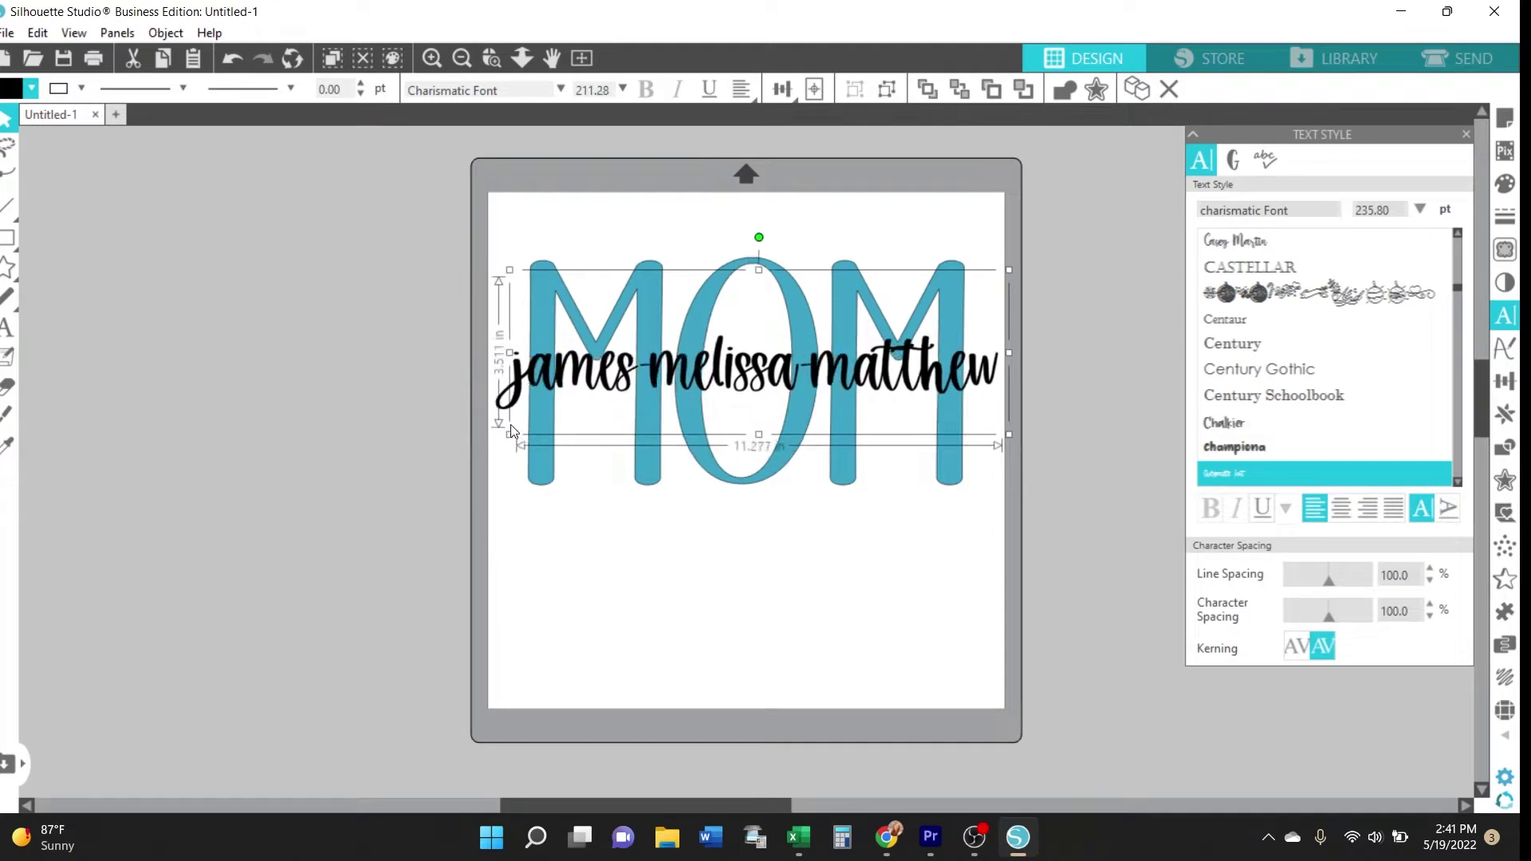
drag(716, 385, 716, 407)
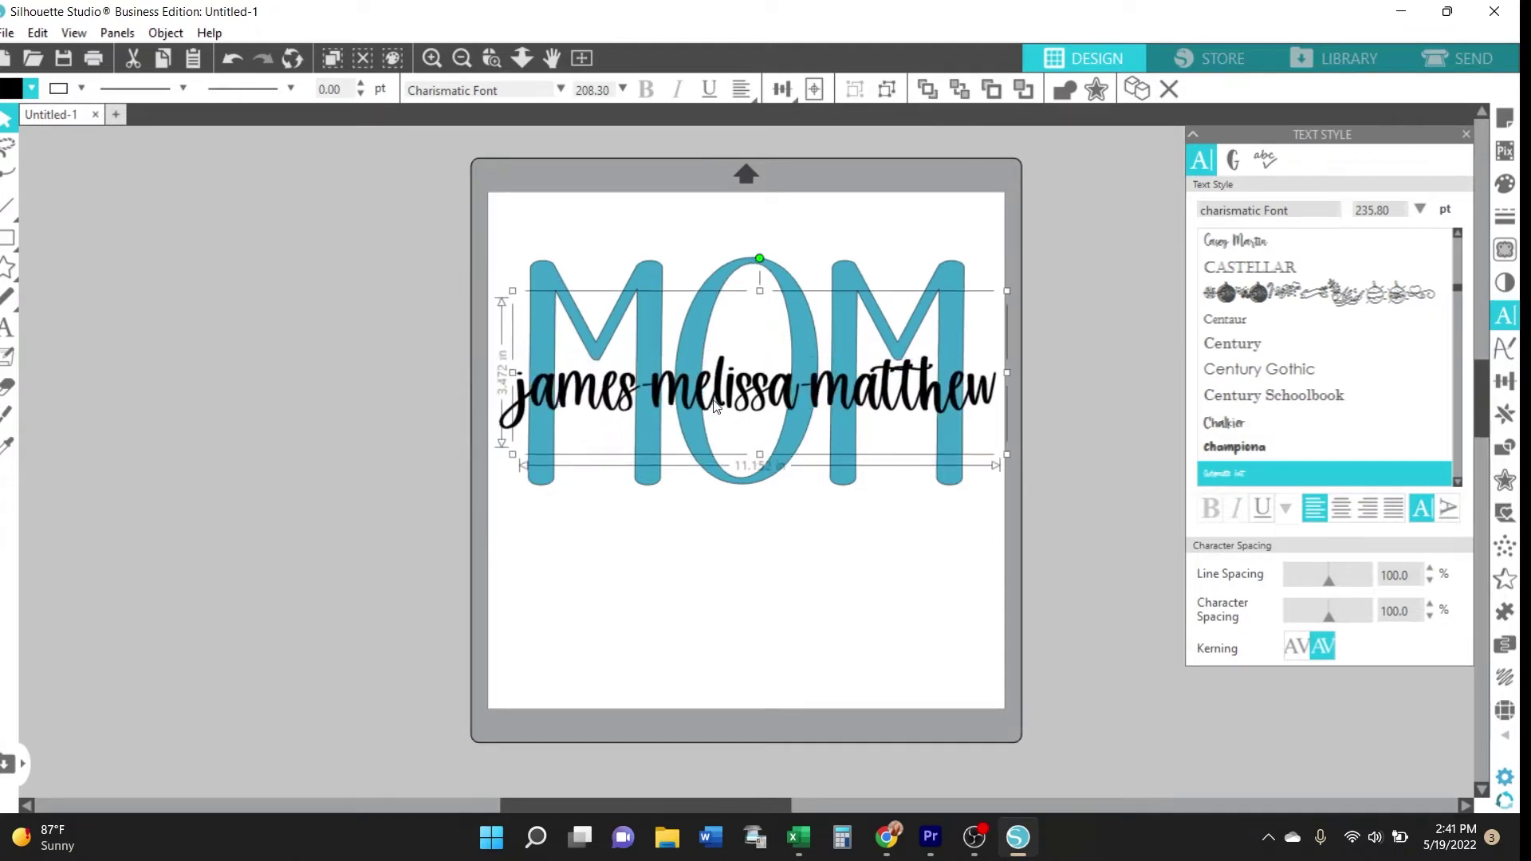
click(718, 619)
click(1481, 135)
click(1467, 133)
scroll(1327, 466, down, 4)
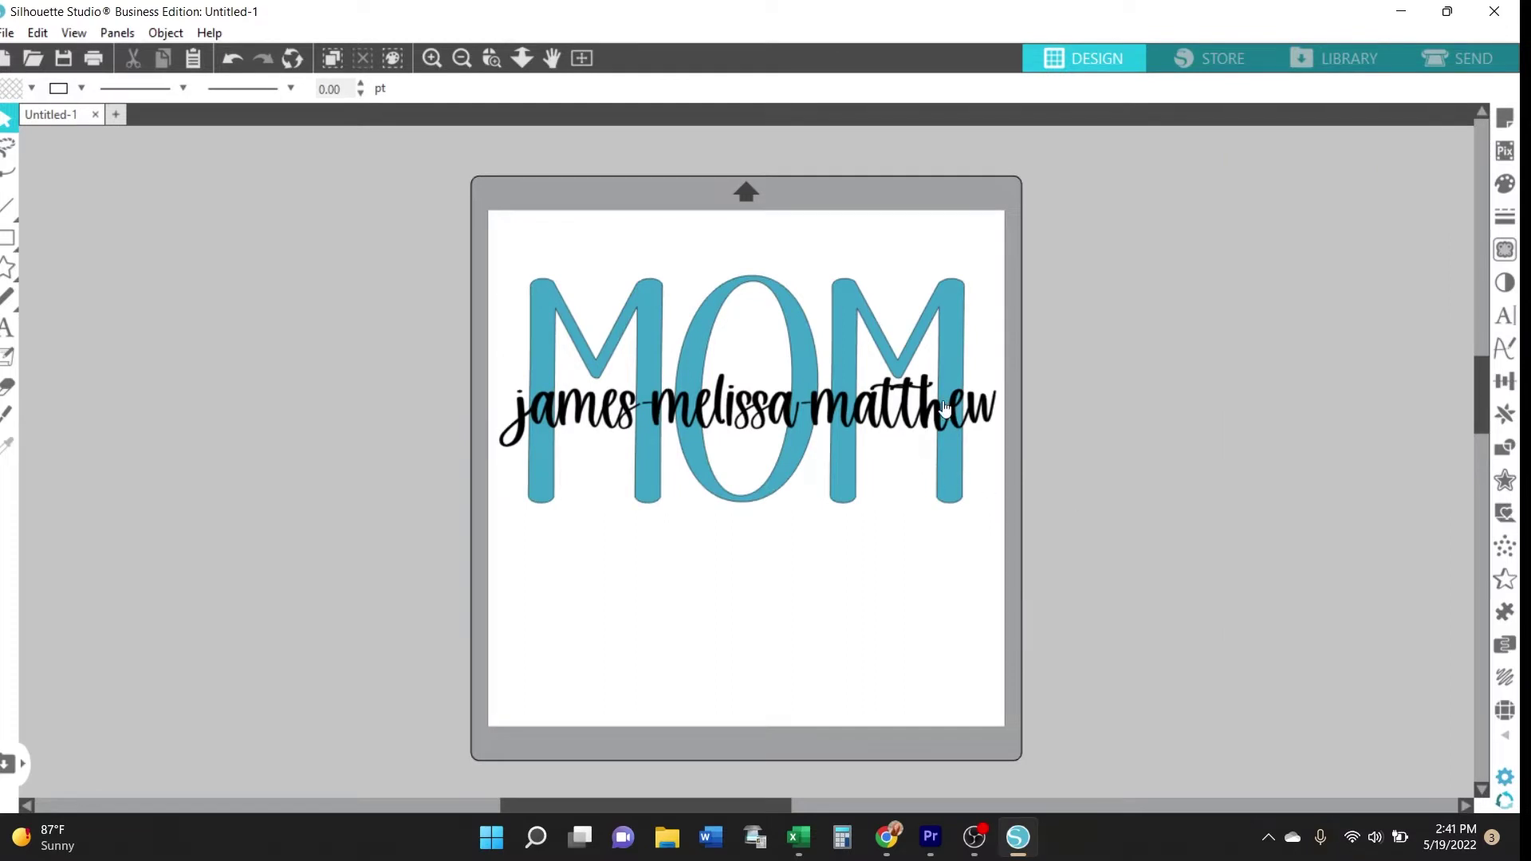
- Add a 0.125 in round-cornered offset outline around the names
click(980, 412)
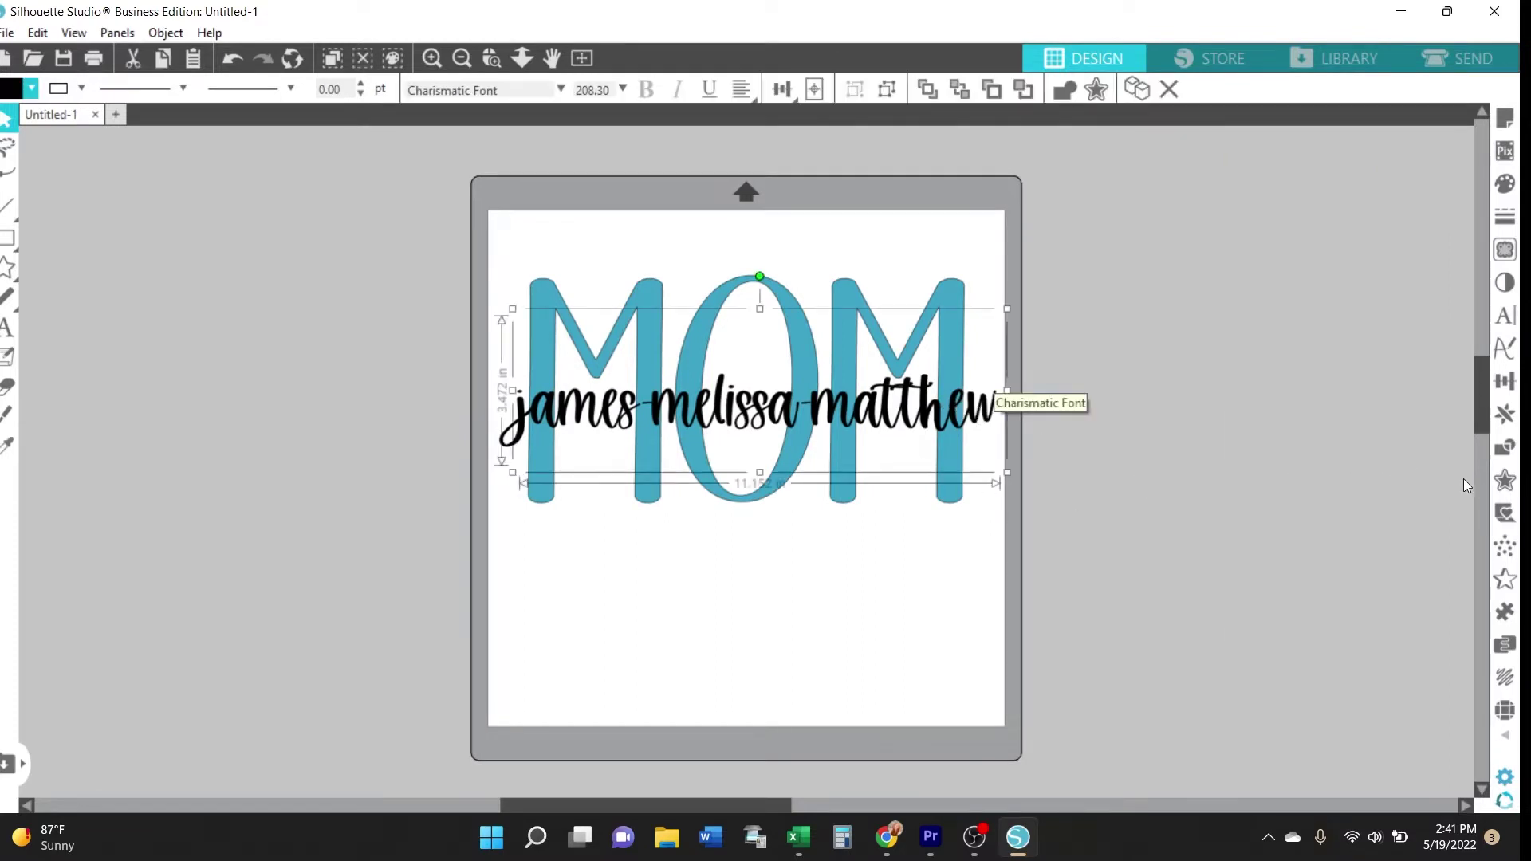
click(1505, 481)
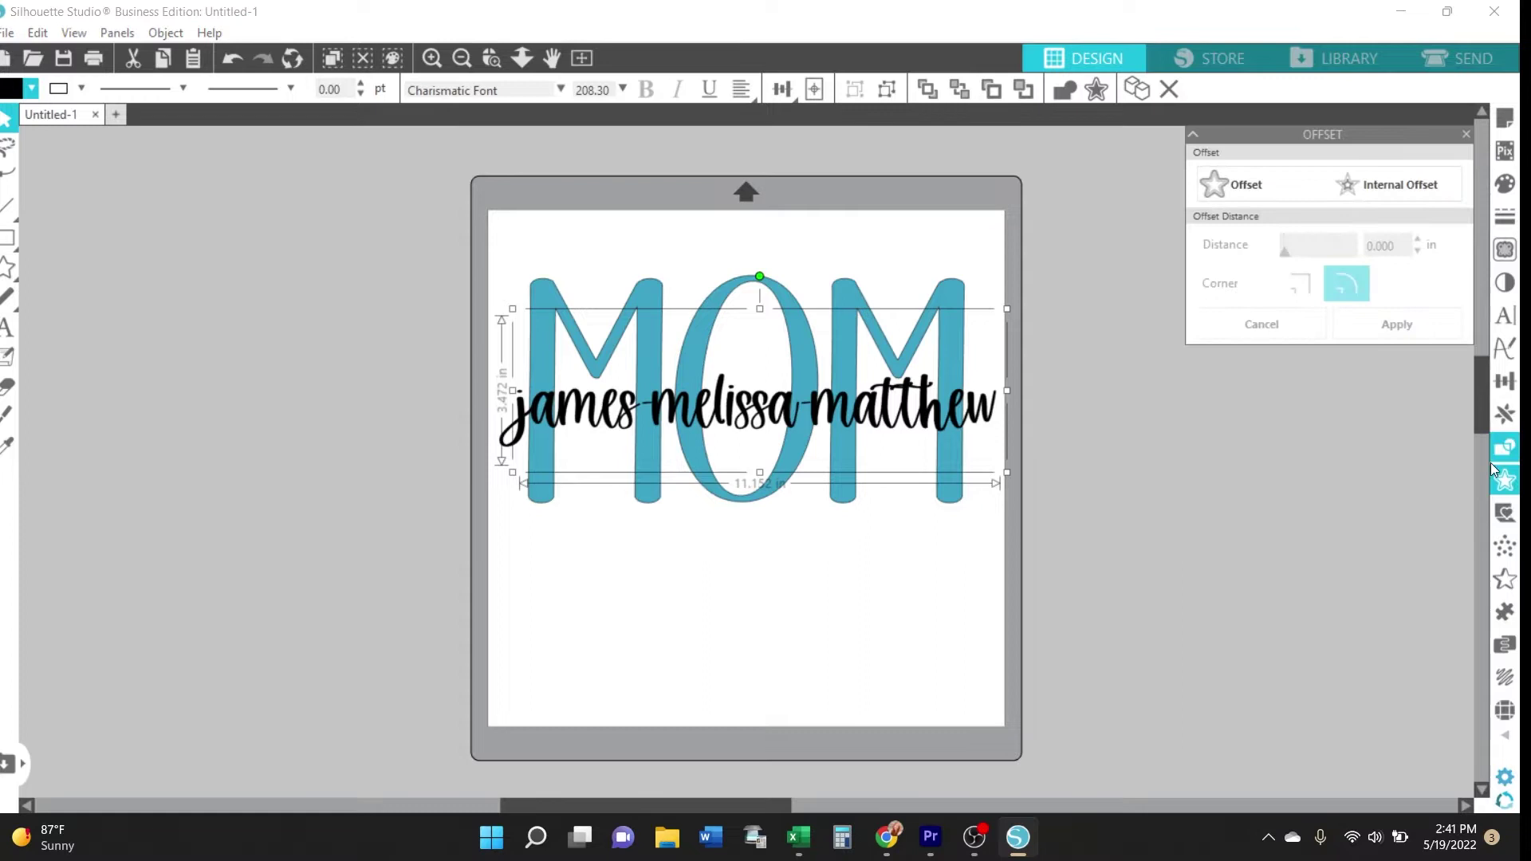
click(1272, 188)
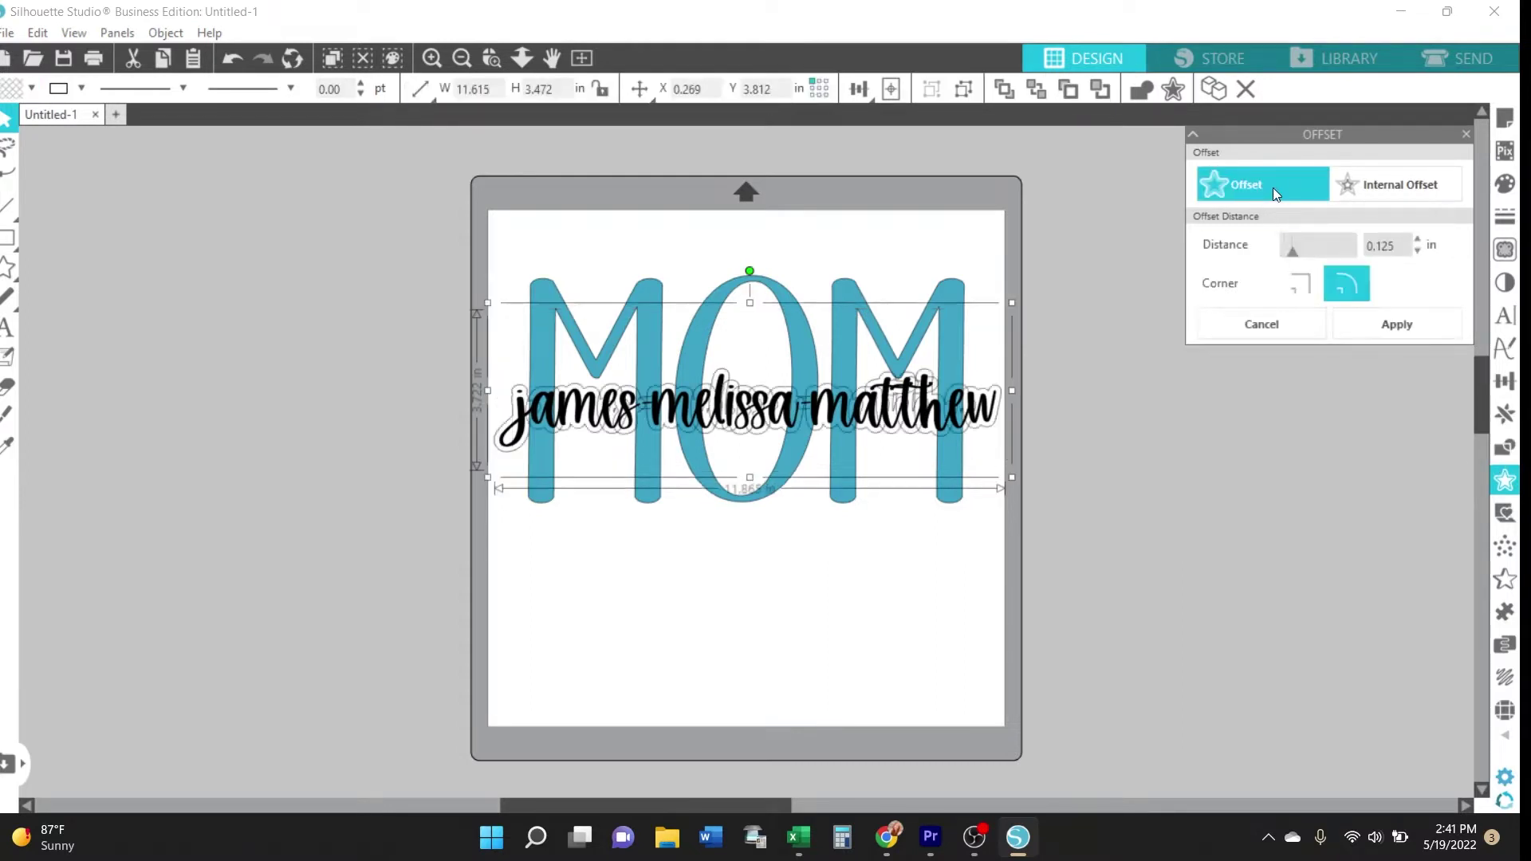
click(1384, 325)
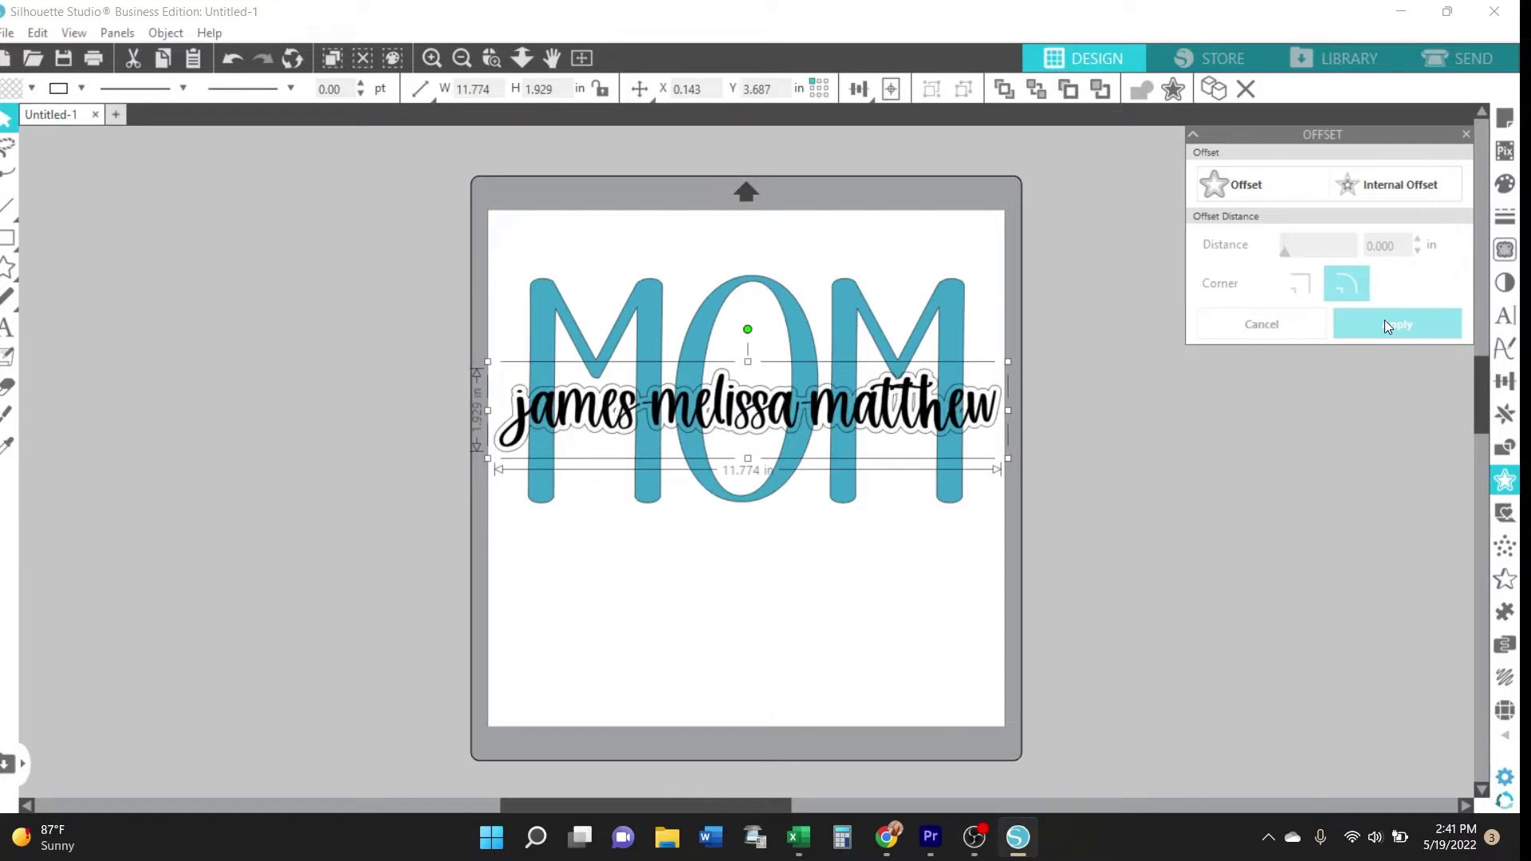
click(1468, 135)
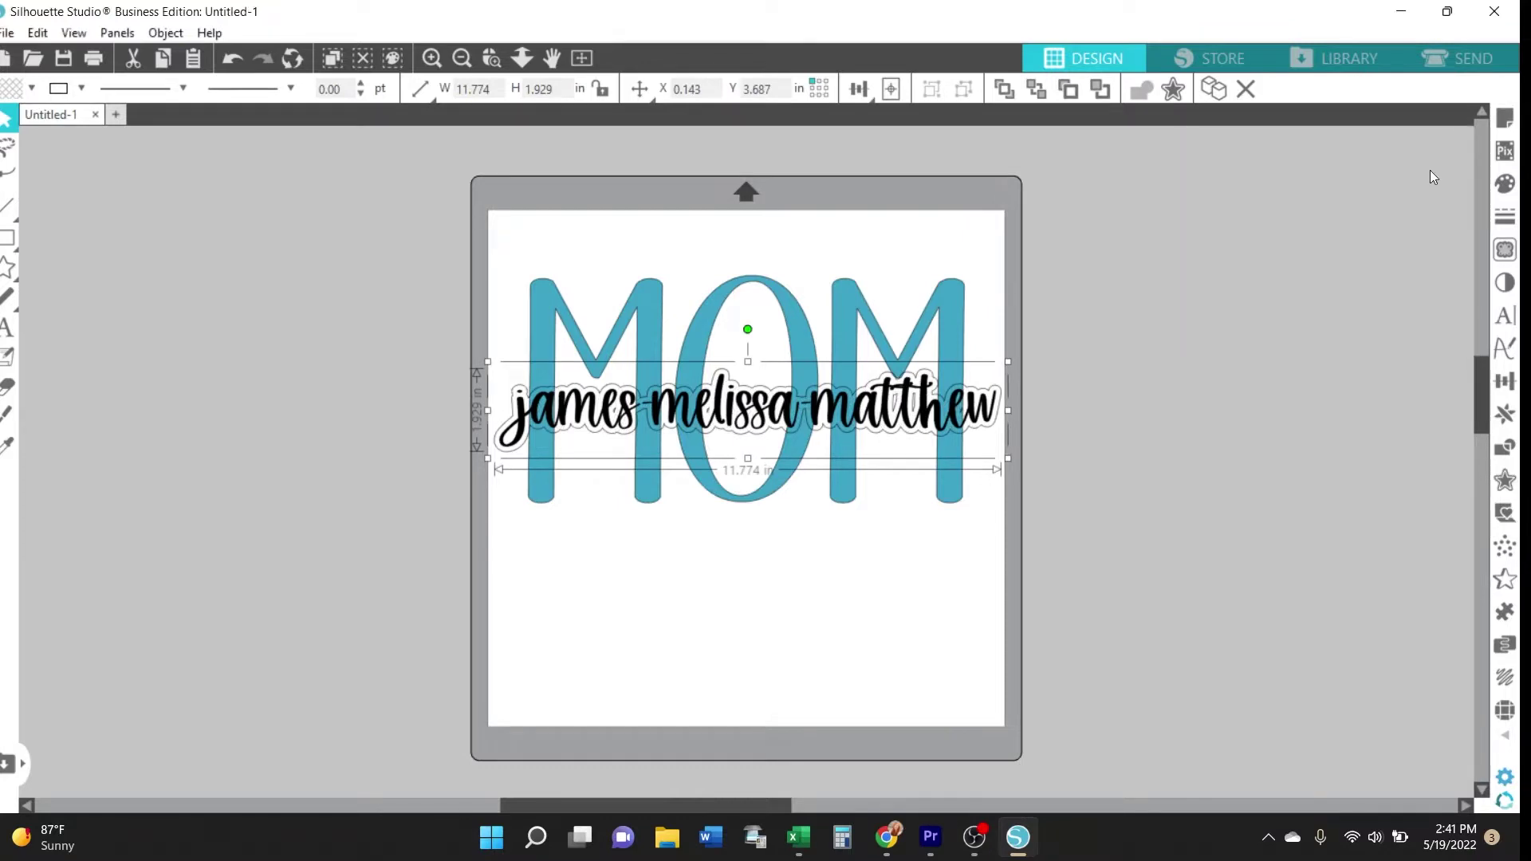
click(1071, 424)
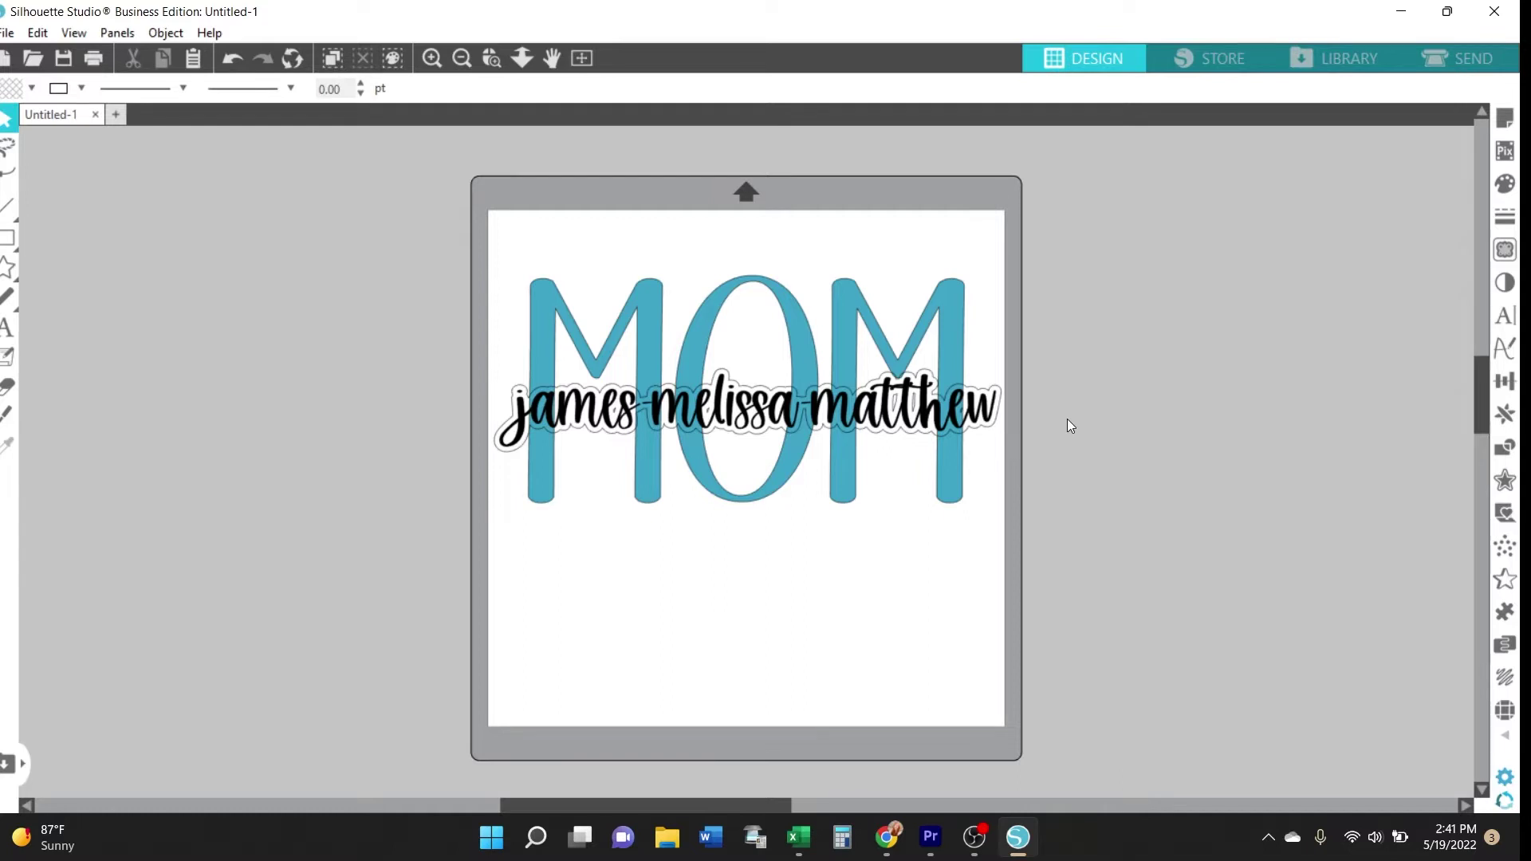
- Subtract the names' offset outline from MOM to cut a knockout gap
click(1505, 447)
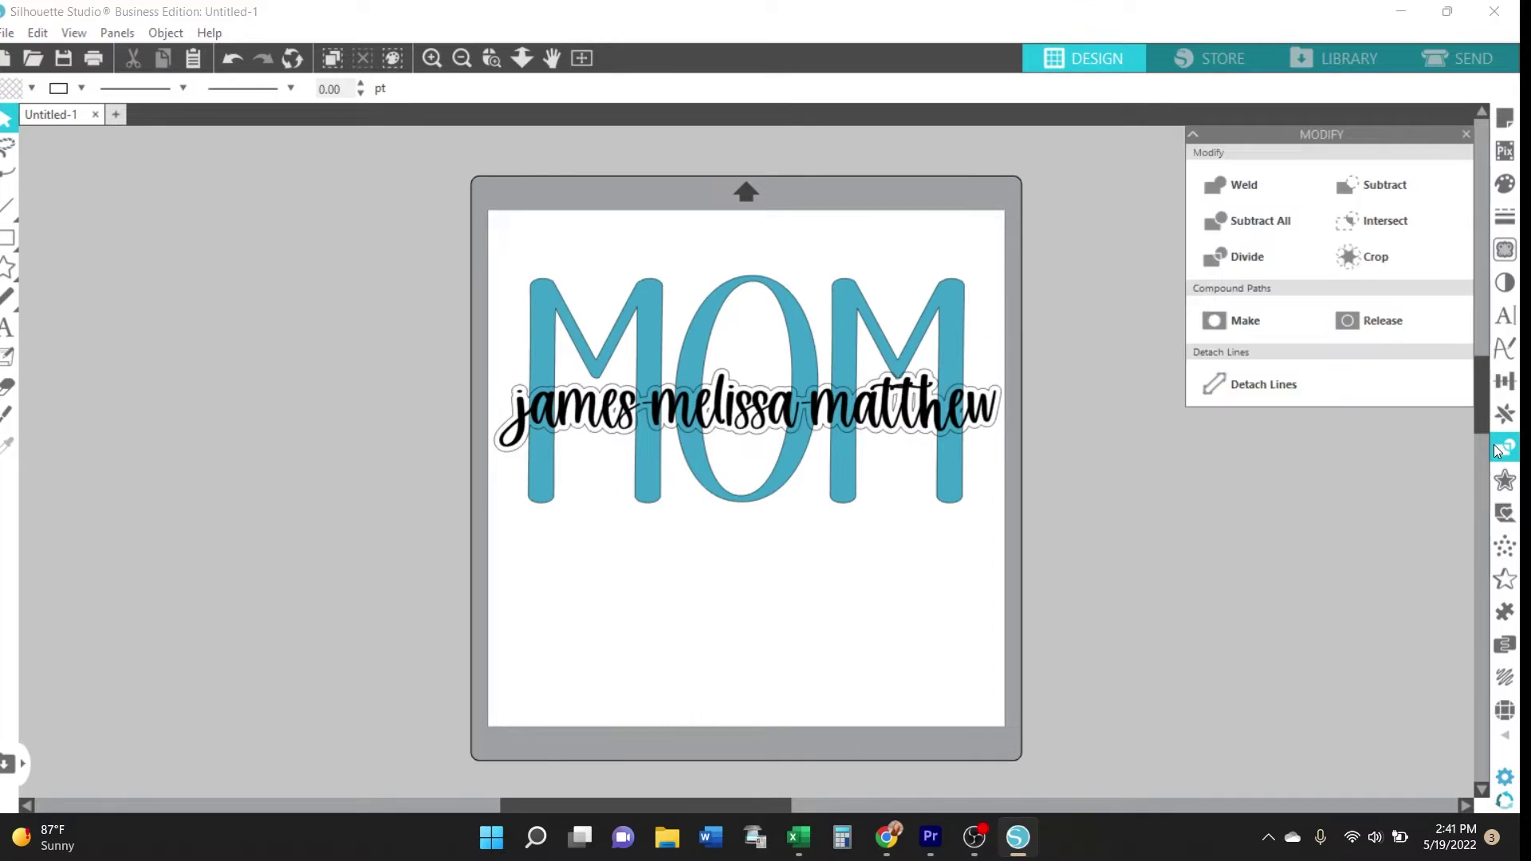
click(956, 298)
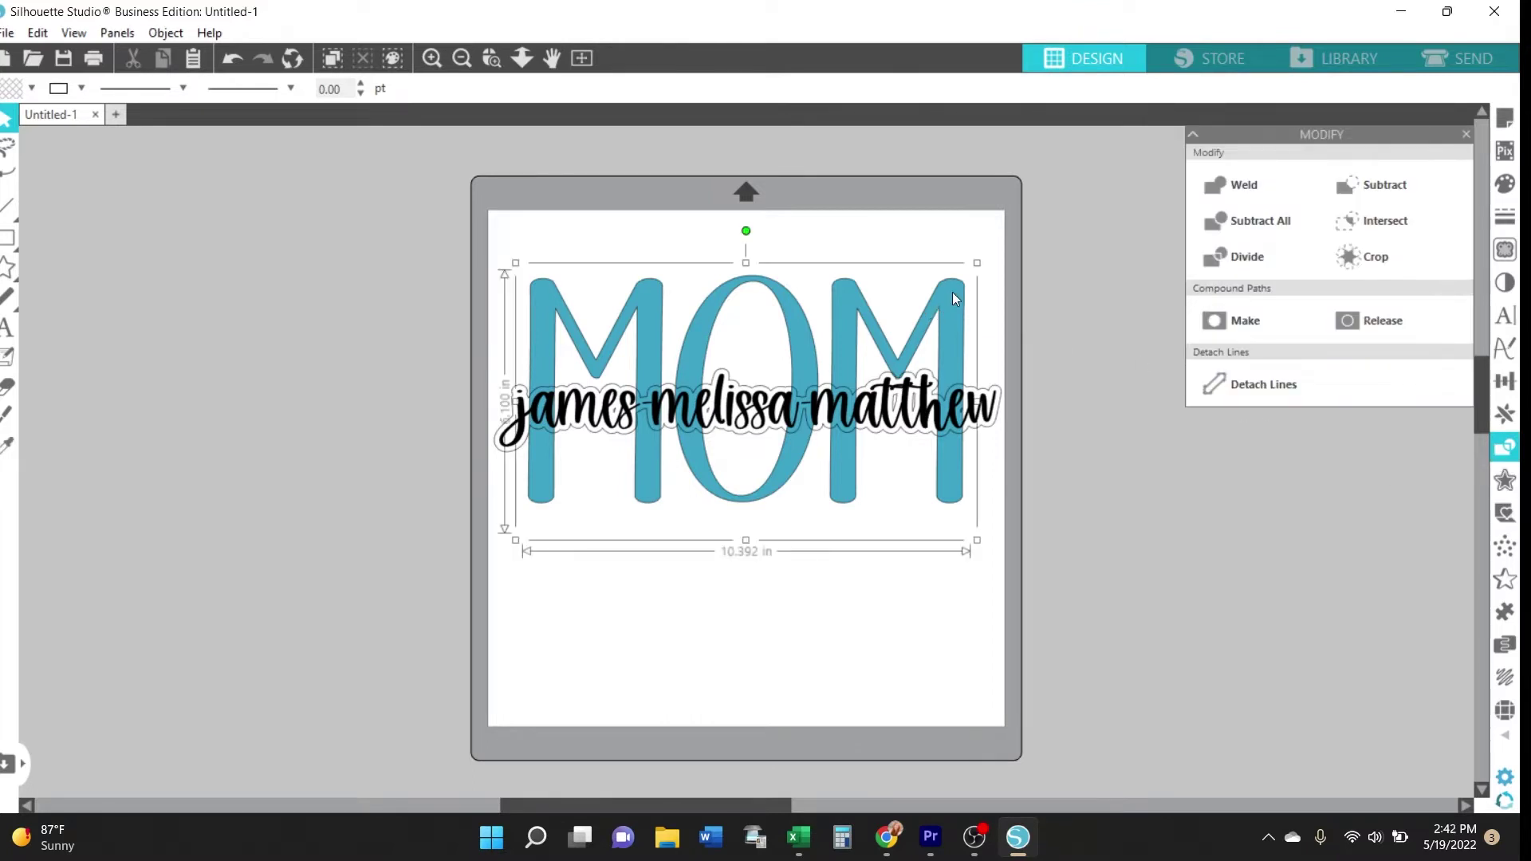
shift+click(1000, 397)
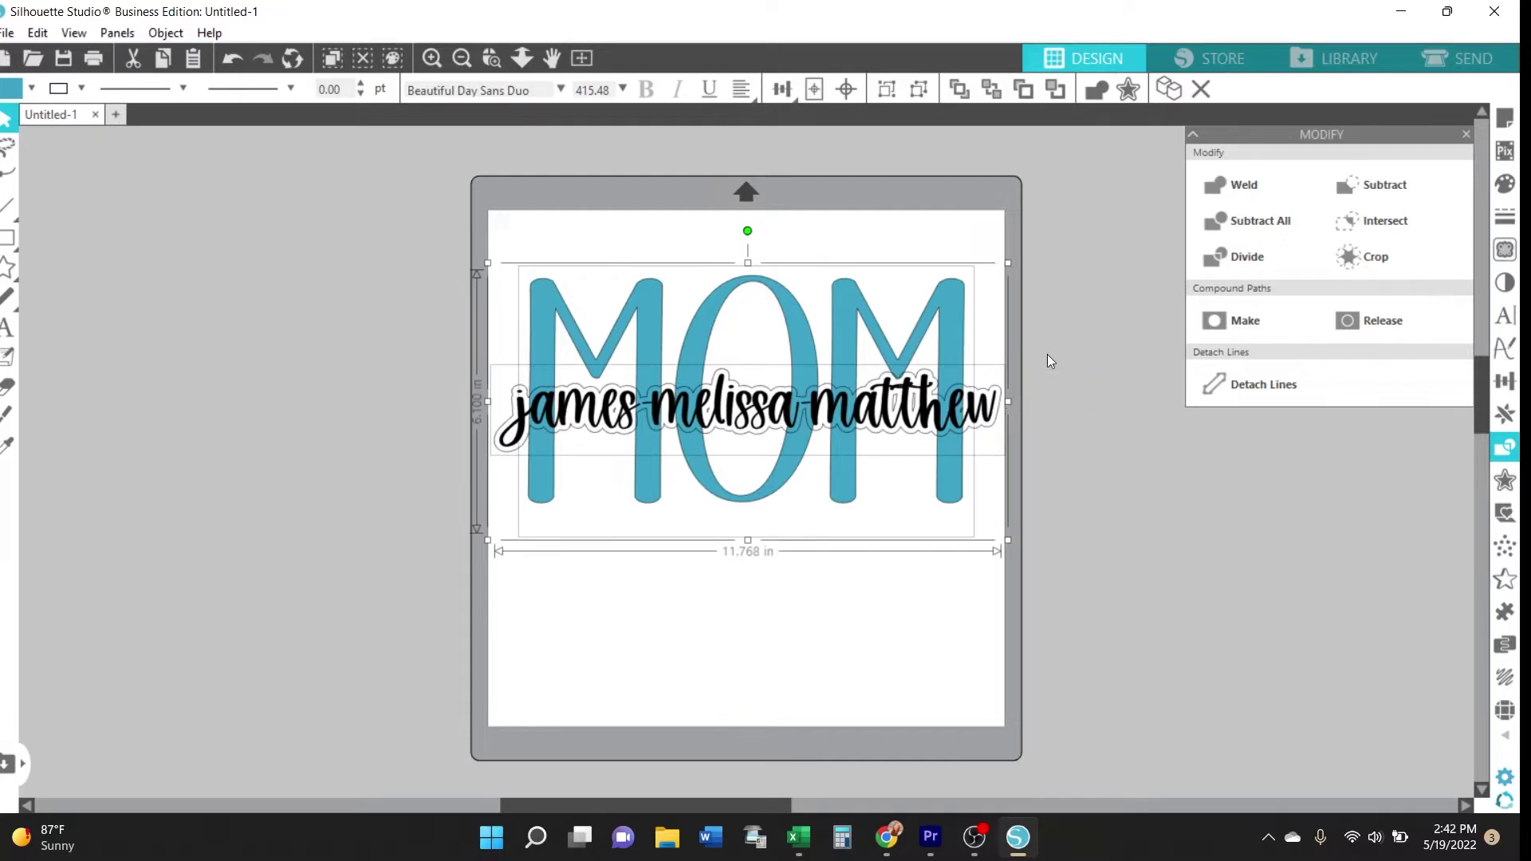
click(1386, 191)
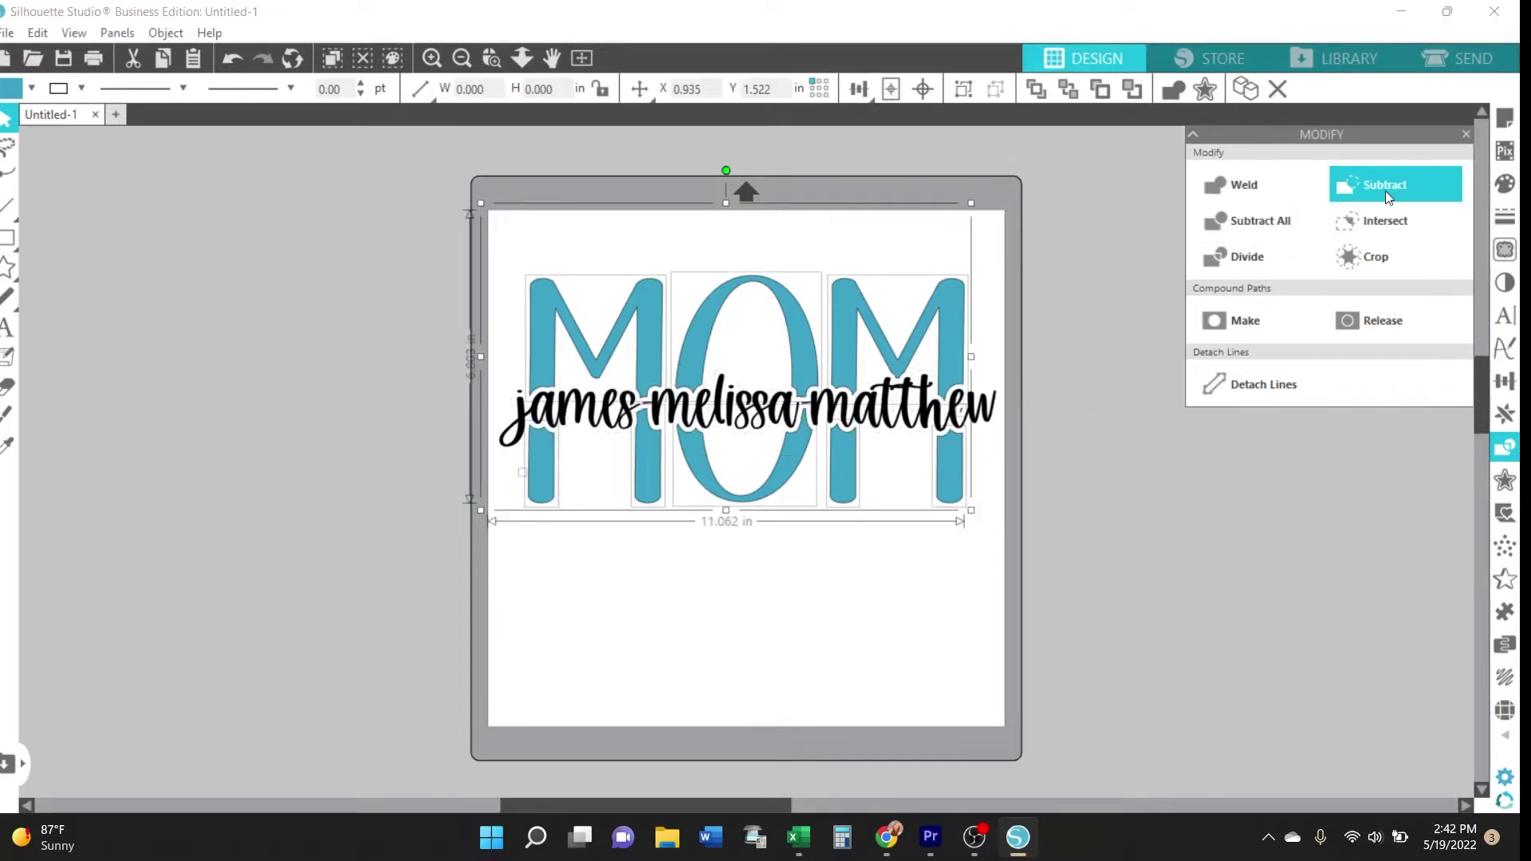
click(1108, 553)
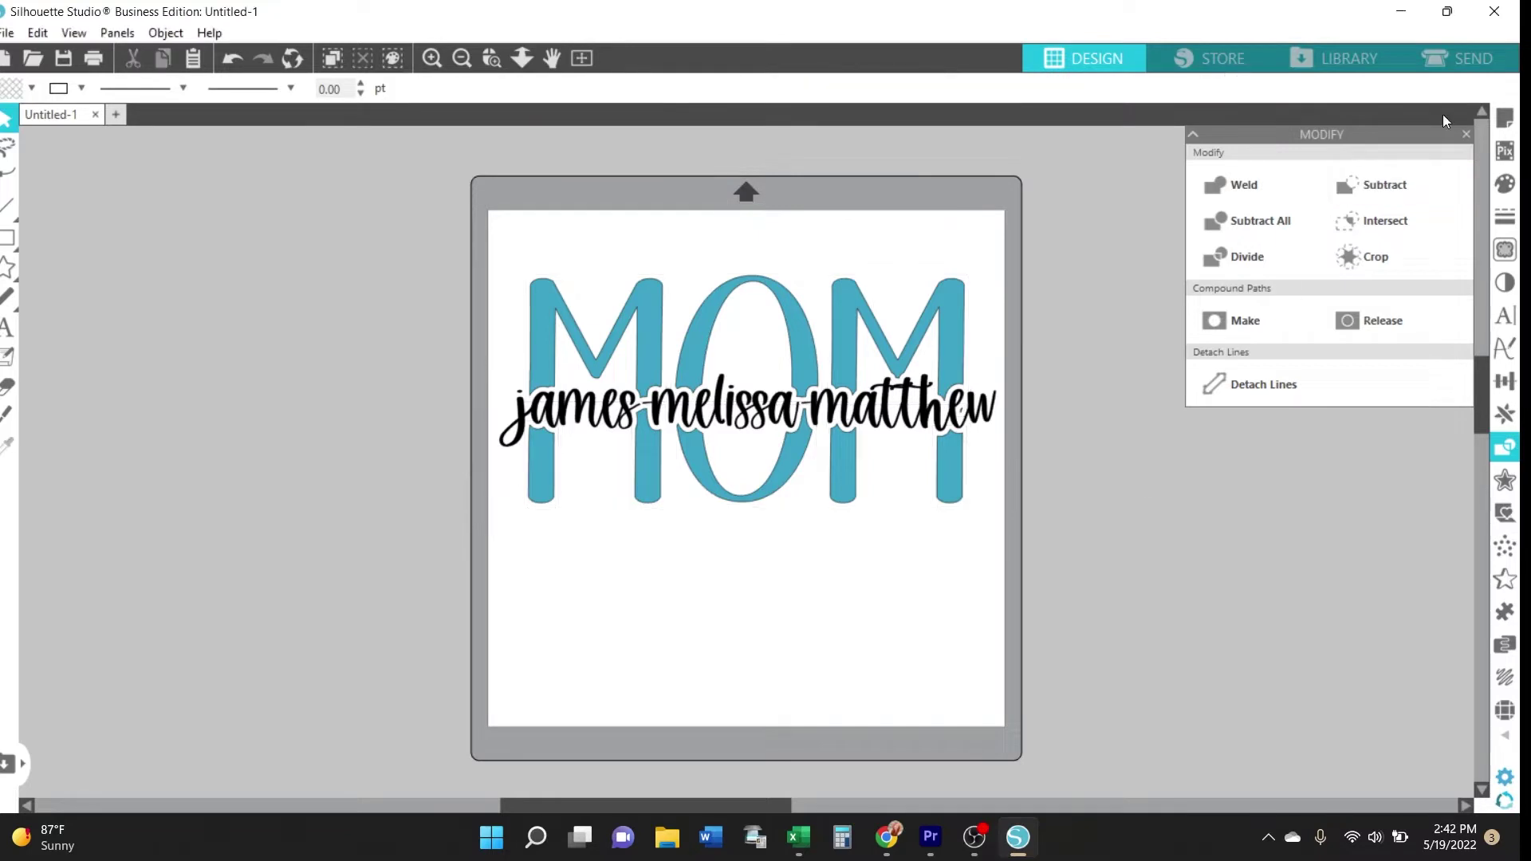
click(1466, 134)
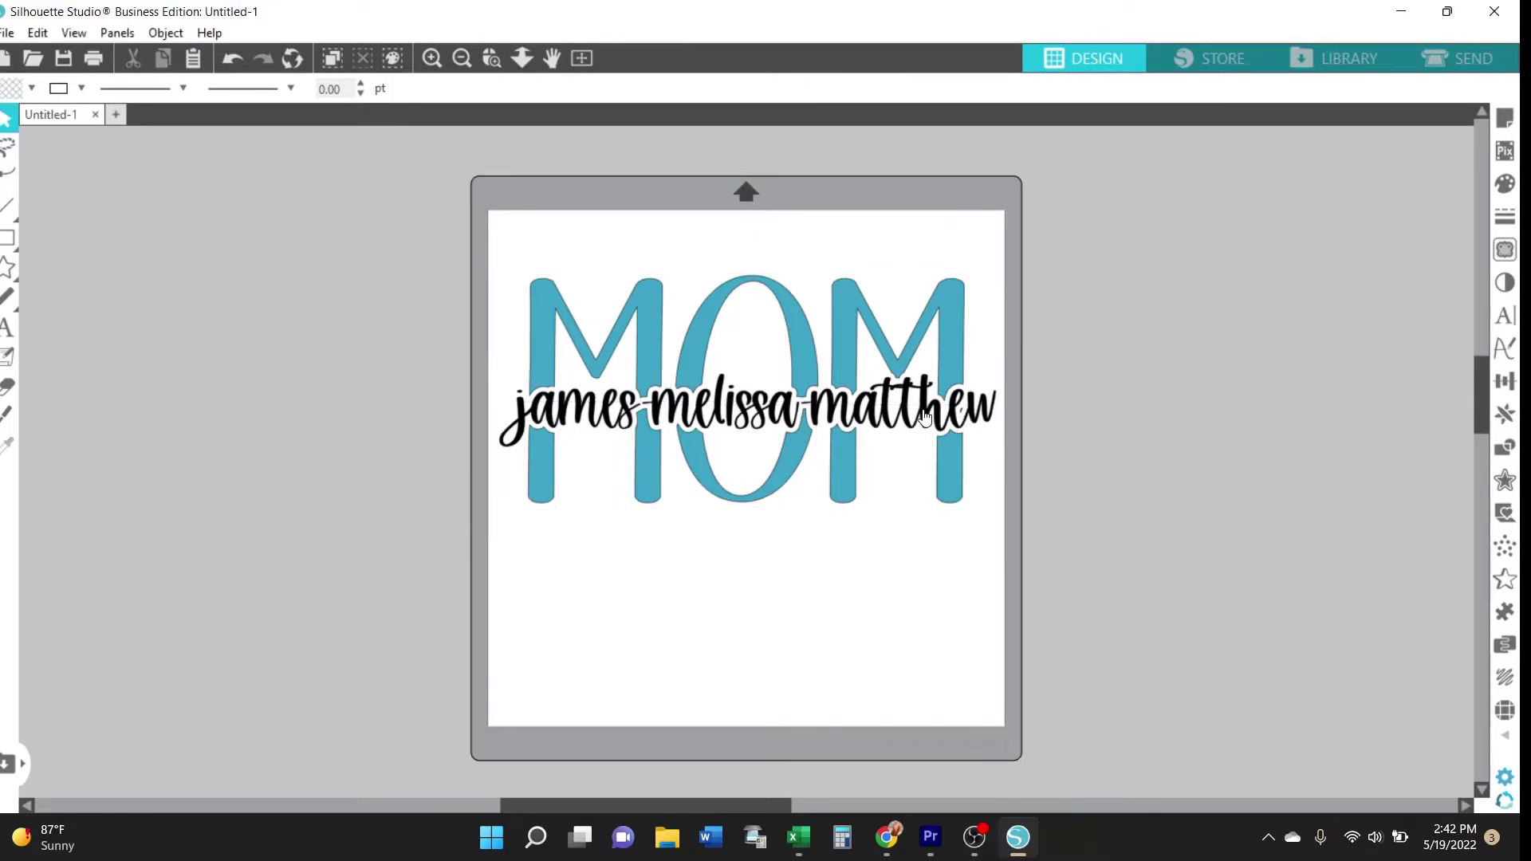
- Move the names off the mat and group all the MOM letter pieces
drag(910, 419, 399, 413)
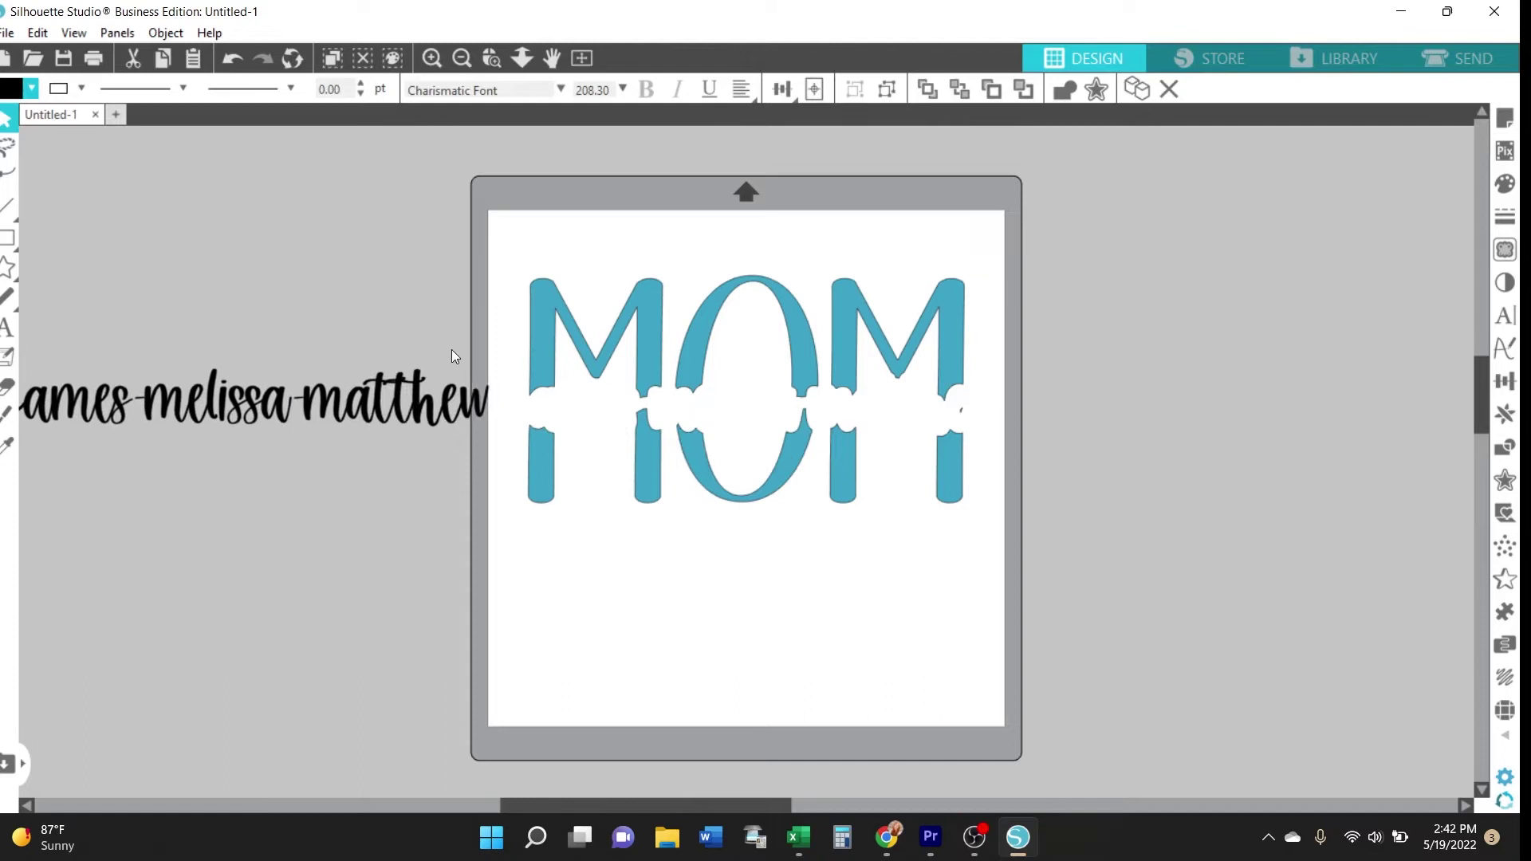
click(503, 254)
drag(496, 251, 1035, 518)
right_click(957, 274)
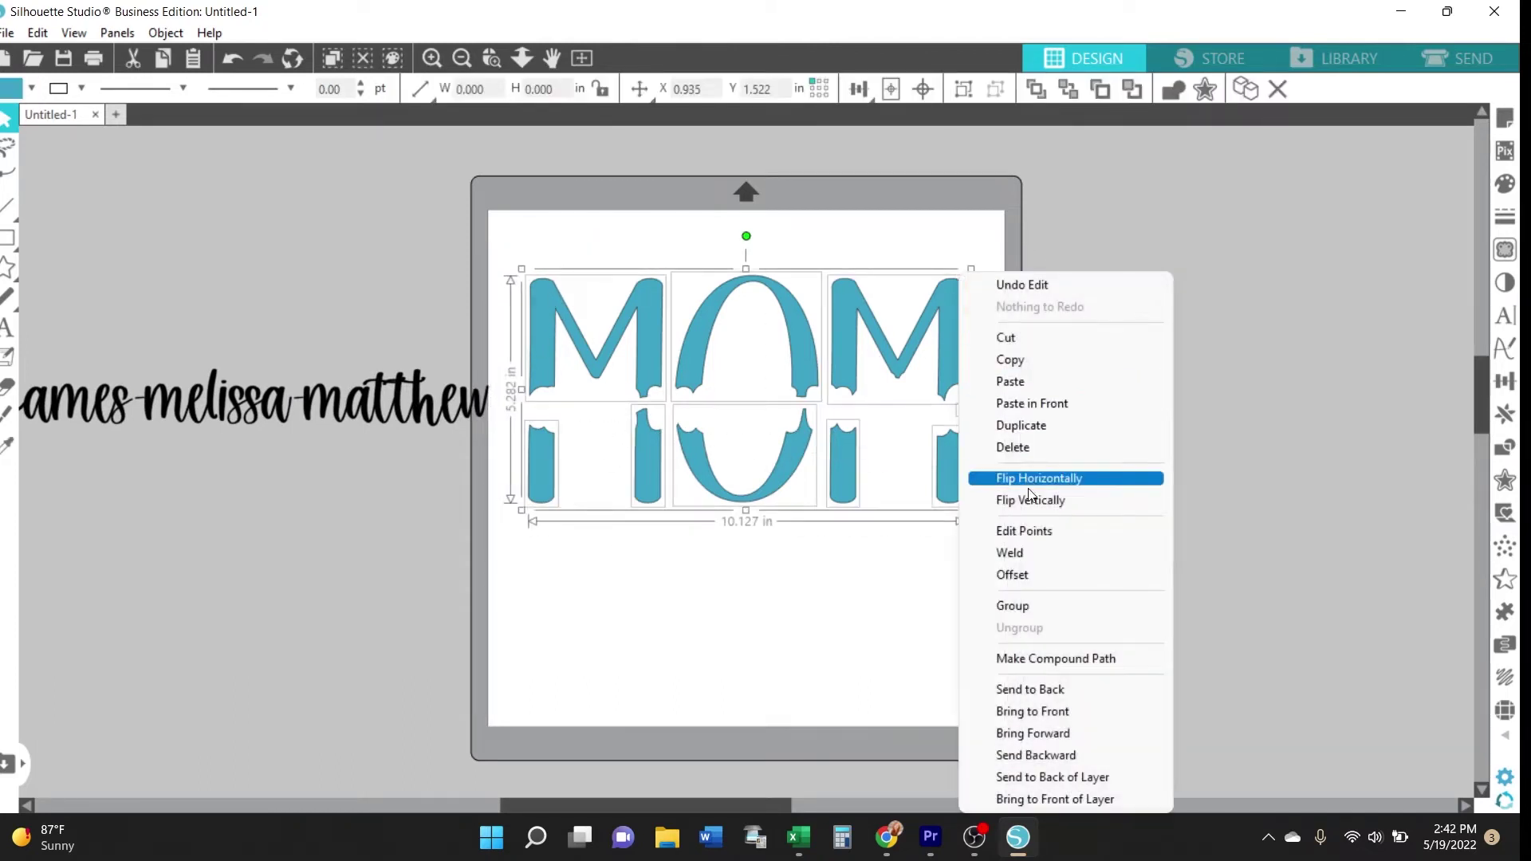
click(1020, 605)
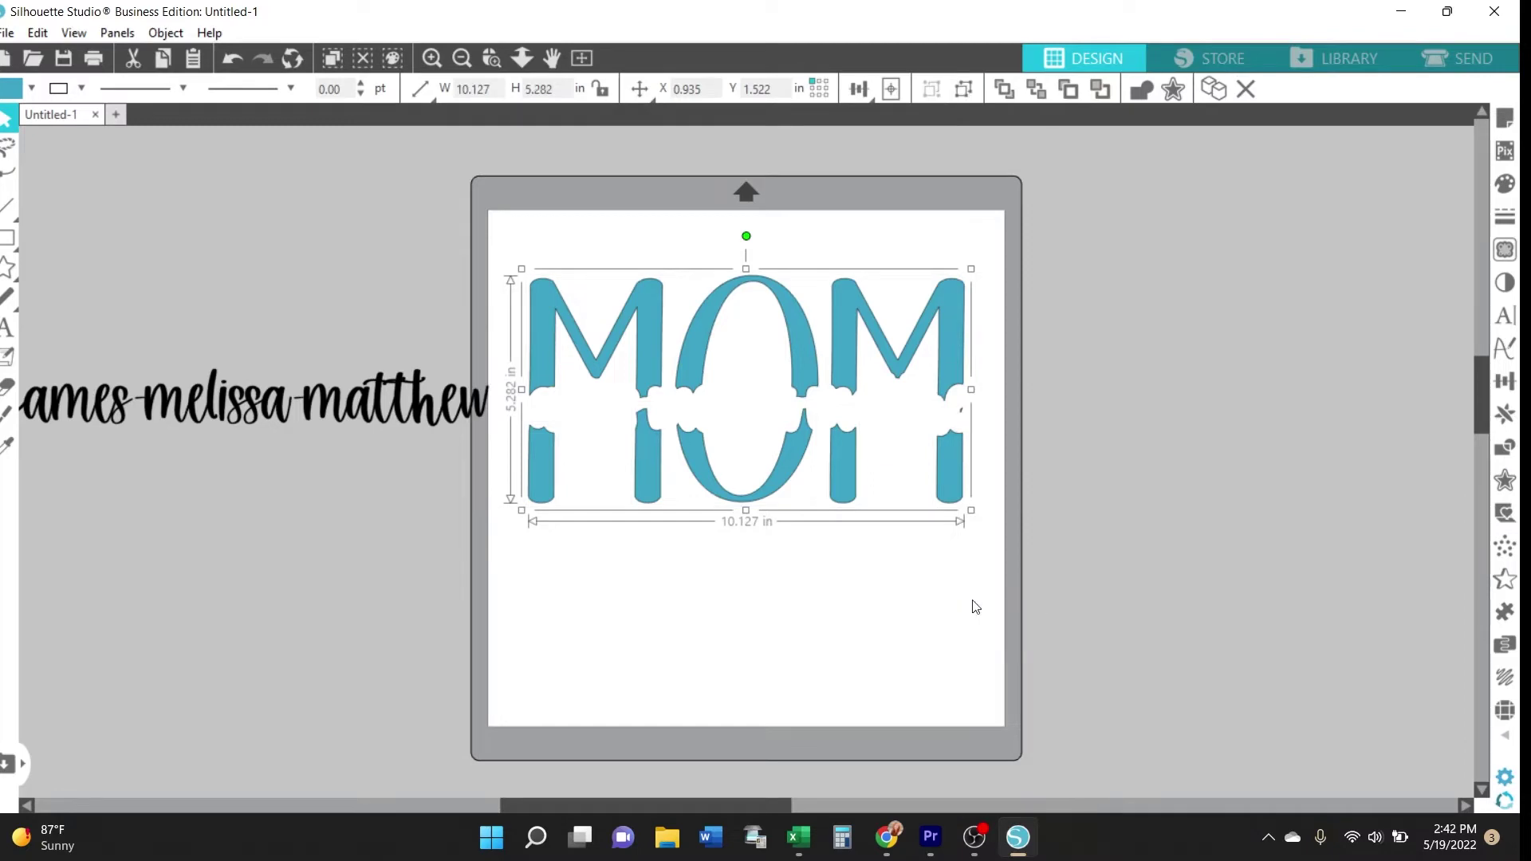
- Place the names back on the mat below MOM
click(862, 511)
drag(359, 417, 867, 586)
click(1413, 499)
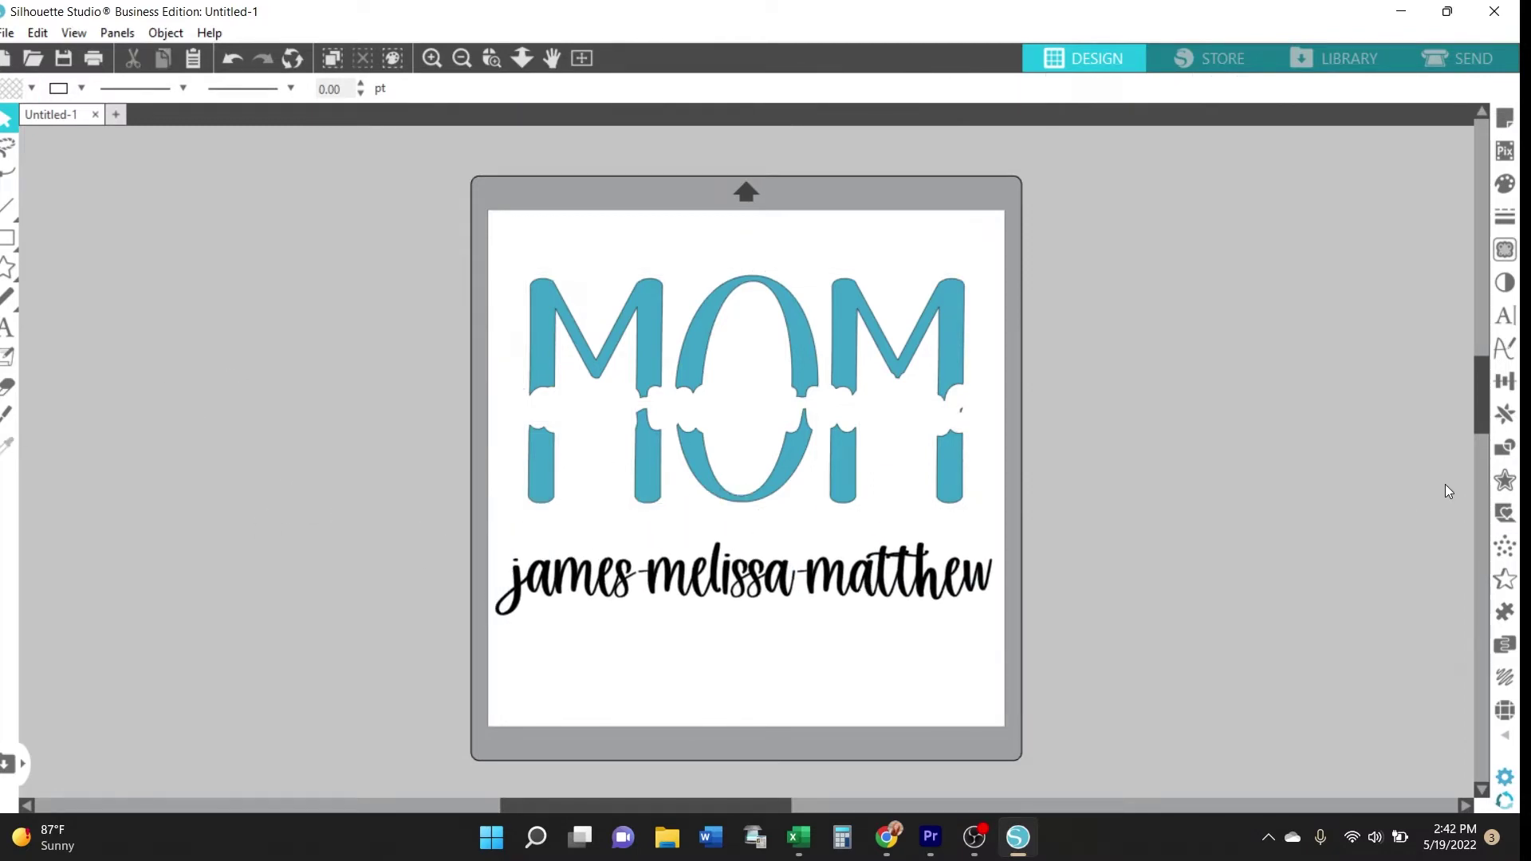